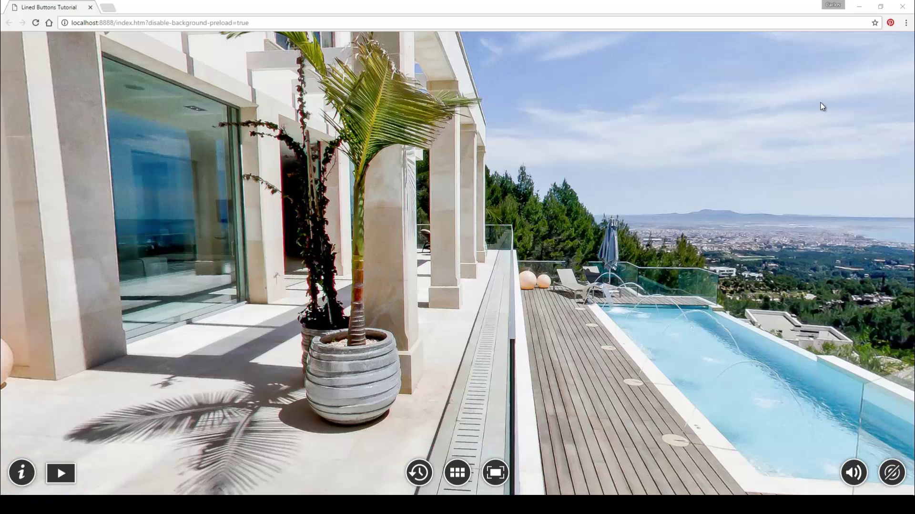
Restore the maximized Chrome window showing the Lined Buttons Tutorial preview.
click(881, 7)
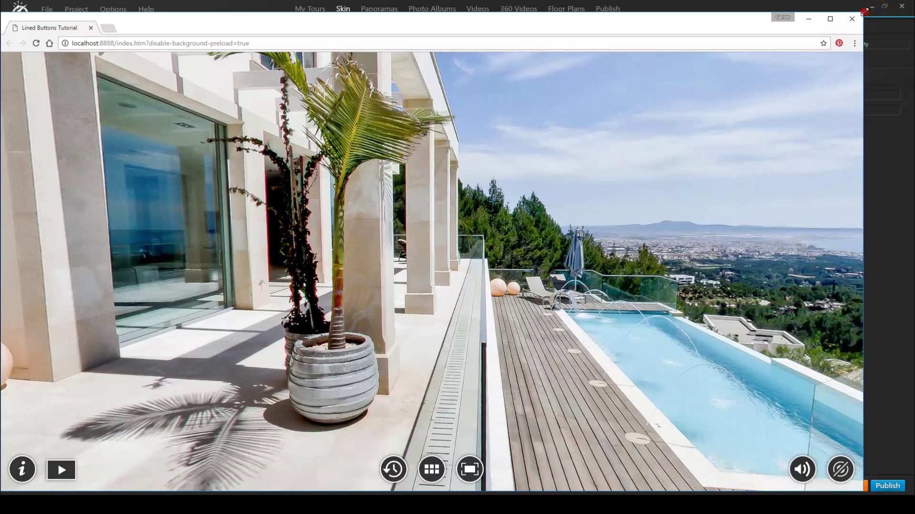
Shrink and re-maximize the Chrome preview window, then open DevTools to emulate a phone screen.
drag(865, 11, 502, 63)
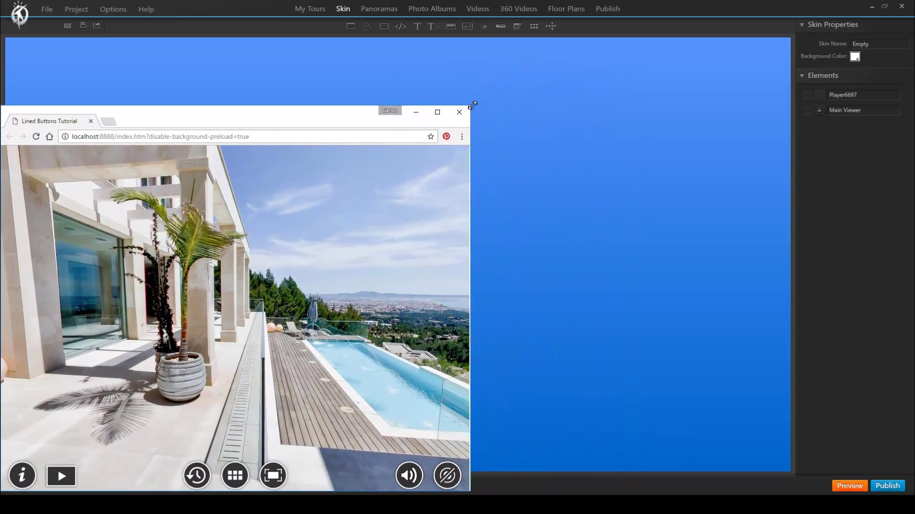
drag(479, 109, 753, 52)
click(717, 59)
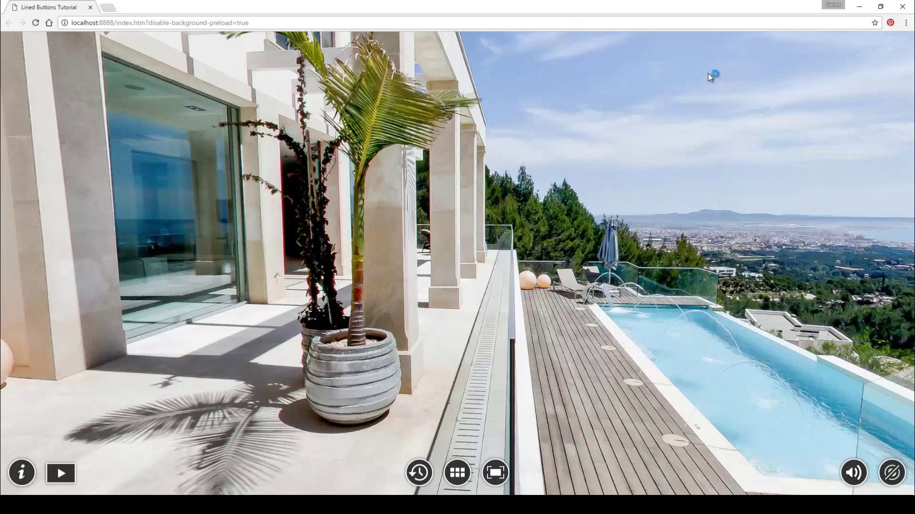
key(ctrl+shift+i)
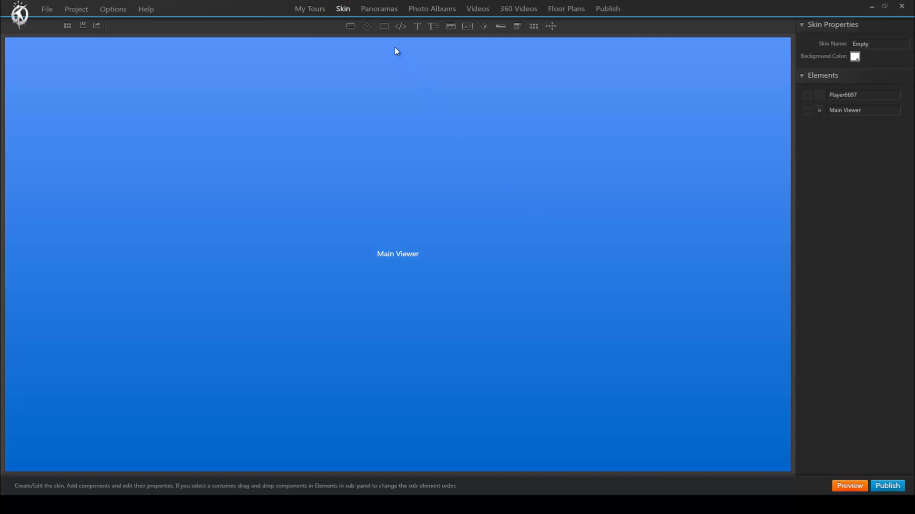
Draw a container across the viewer's bottom, 100% wide and 10% tall, named Global.
click(385, 29)
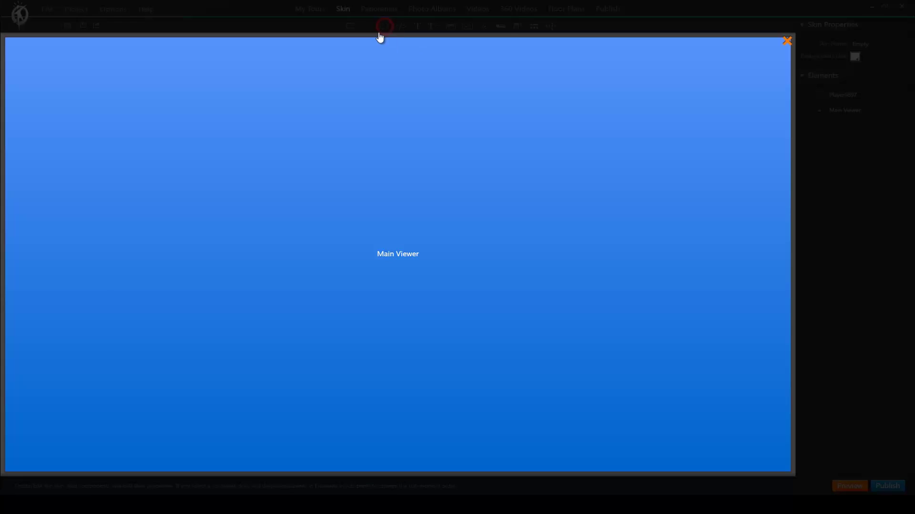
click(54, 418)
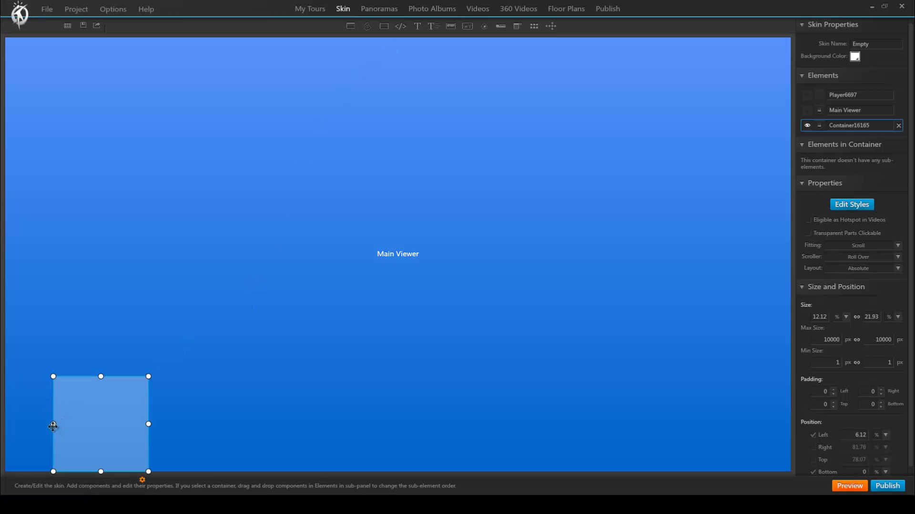
drag(30, 424, 5, 425)
drag(147, 423, 818, 431)
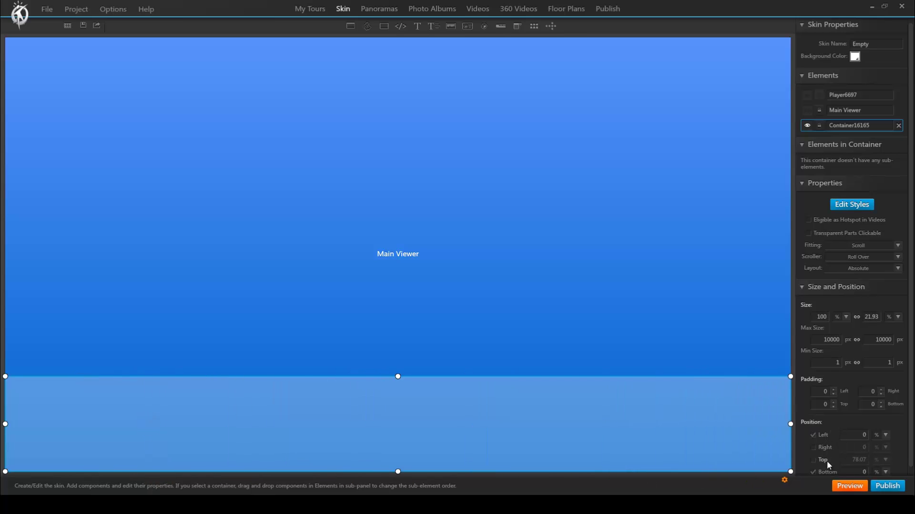
click(864, 316)
text(2)
text(10)
key(Return)
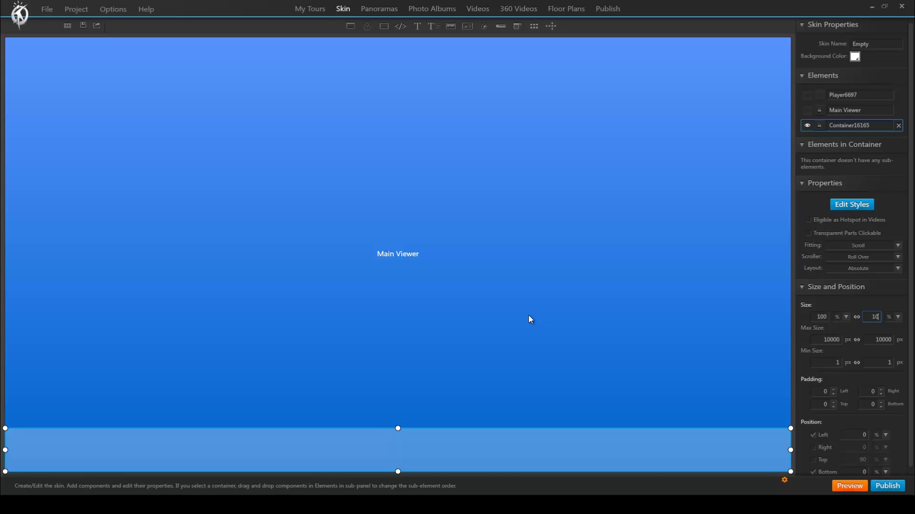
double_click(875, 125)
text(Global)
Add a container at the bar's left end and name it '1 left'.
click(384, 29)
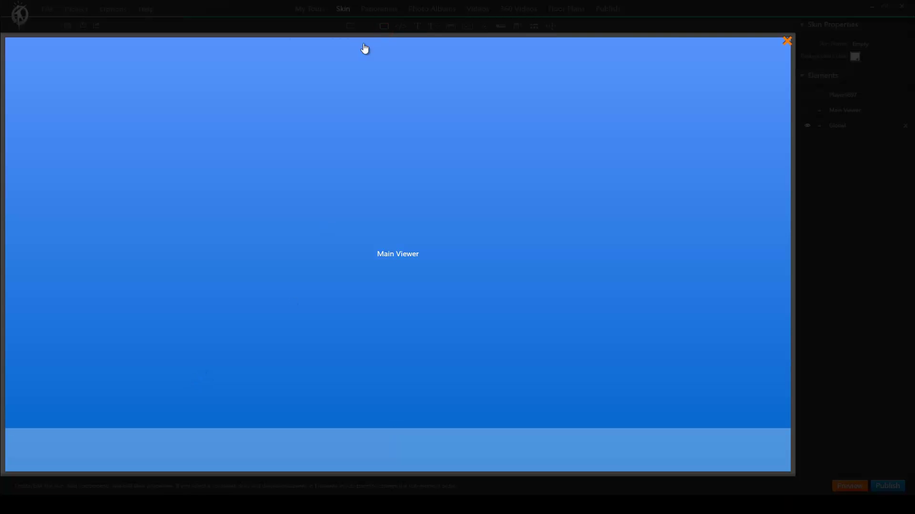
click(27, 433)
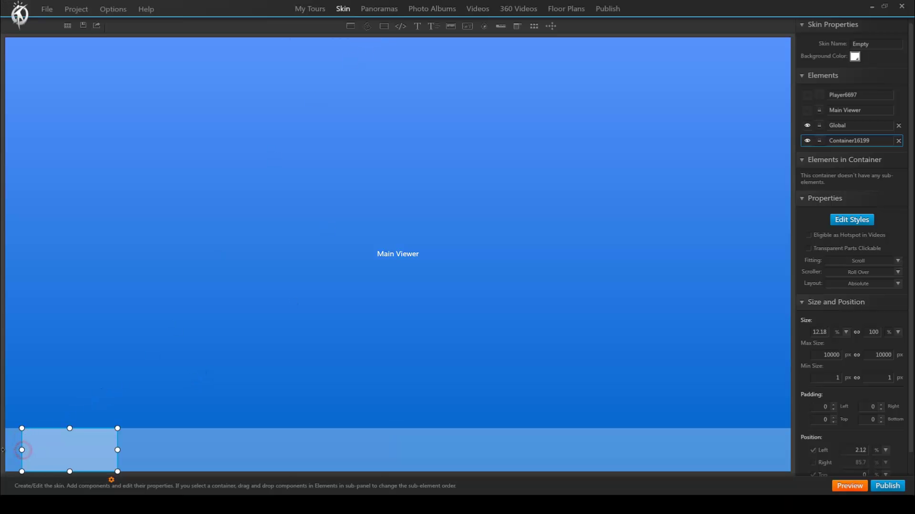
drag(20, 449, 6, 449)
double_click(869, 140)
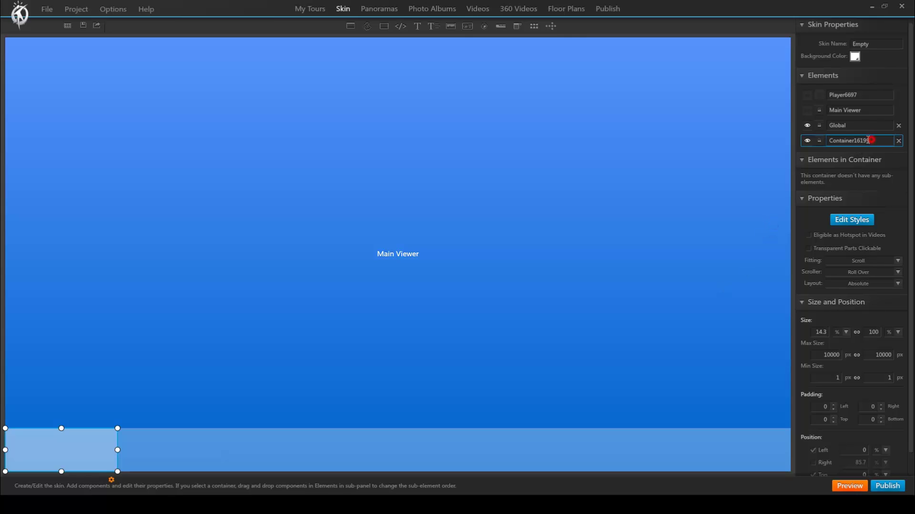
text(1 left)
Add a container in the middle of the bar named '2 center'.
click(386, 30)
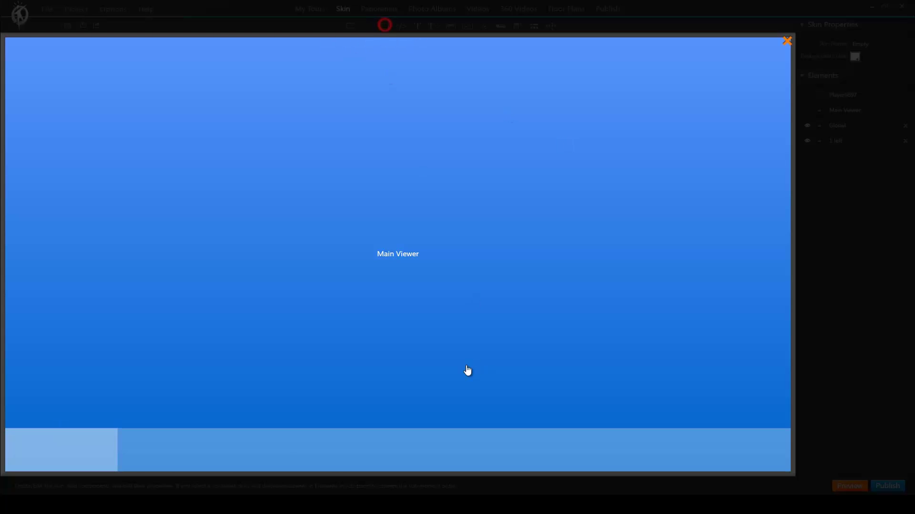
click(282, 436)
double_click(864, 156)
text(2 center)
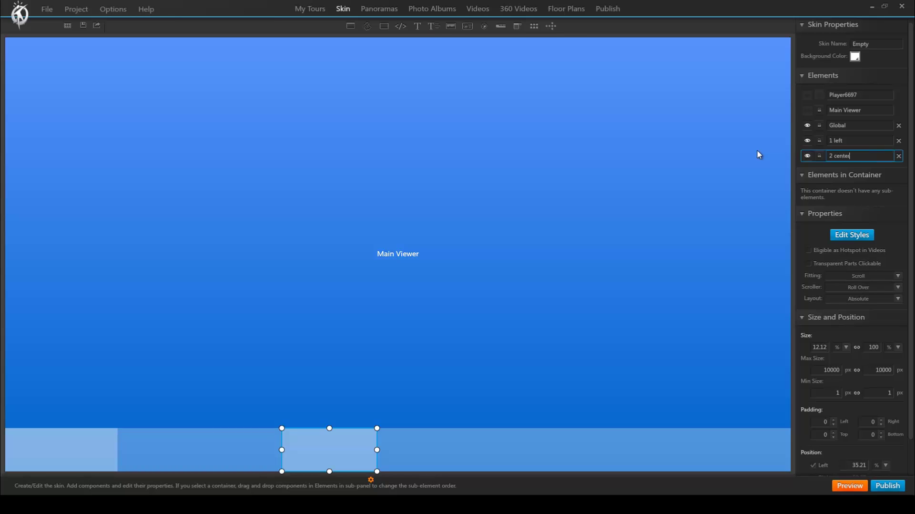
Add a container at the bar's right end named '3 right'.
click(389, 35)
click(710, 441)
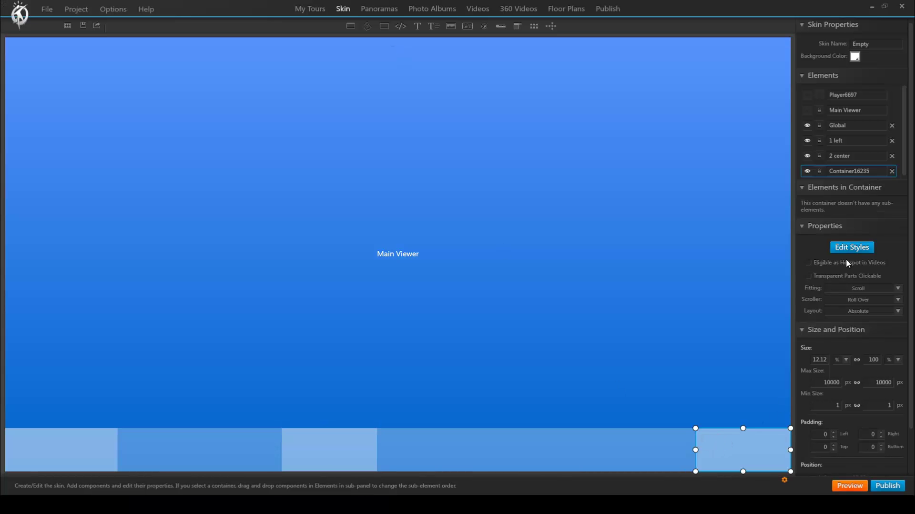
double_click(871, 170)
text(3 right)
click(705, 268)
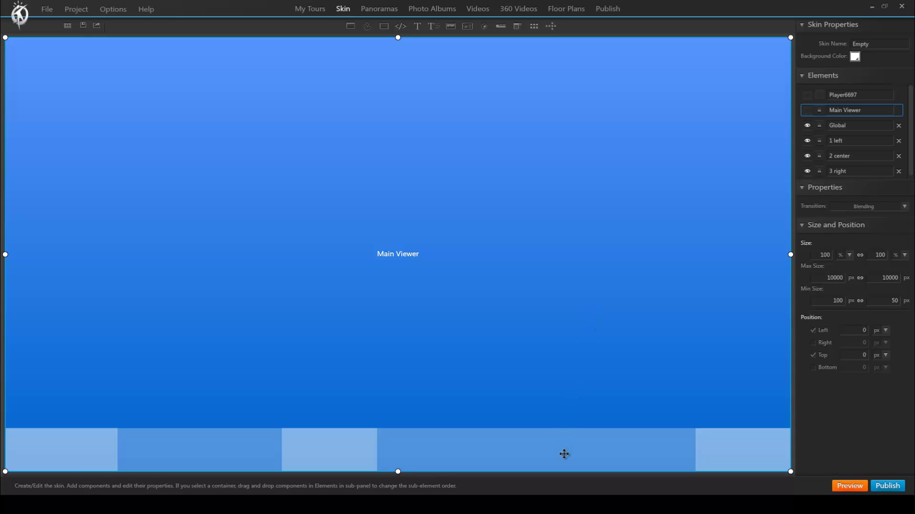
Set Global's Layout to Horizontal, Hor. Align to Center and Vert. Align to Middle.
click(857, 125)
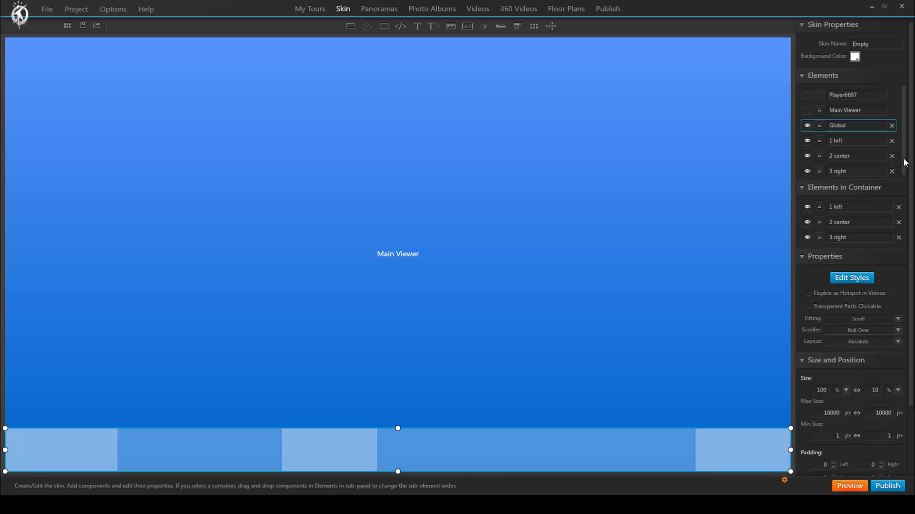
click(898, 342)
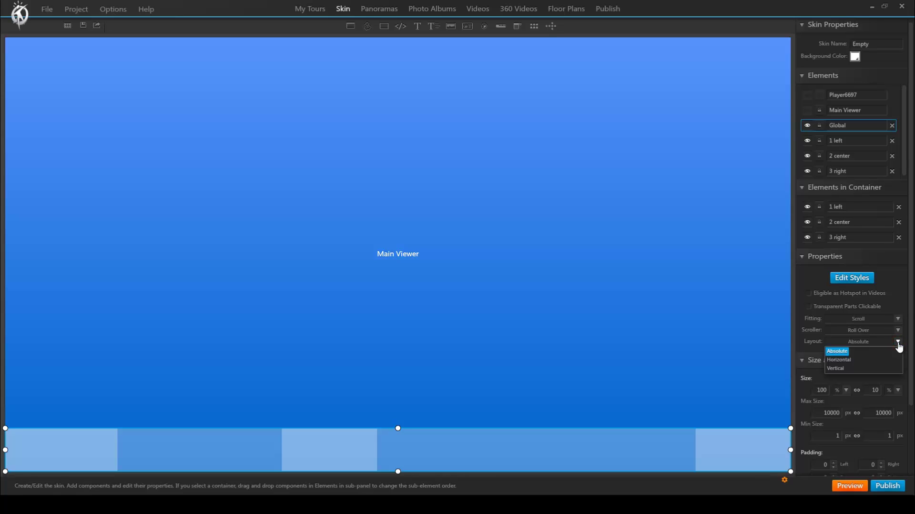
click(843, 359)
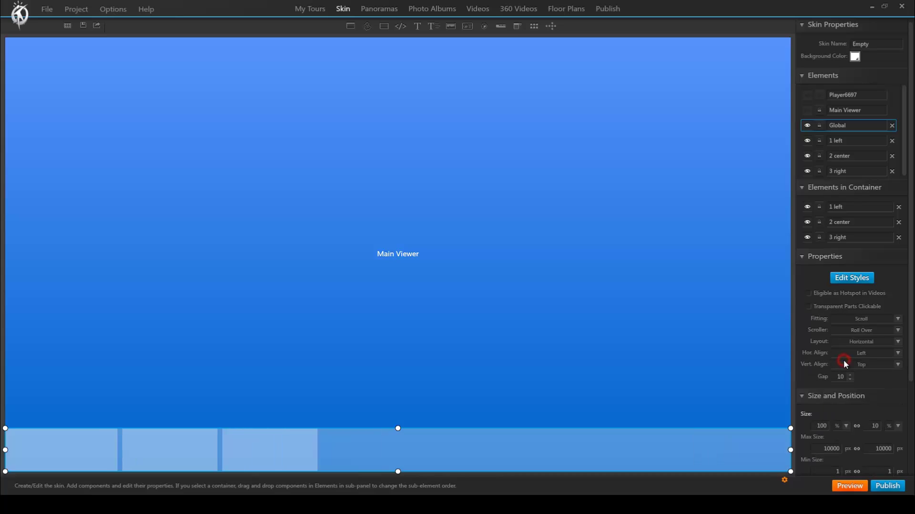
click(897, 353)
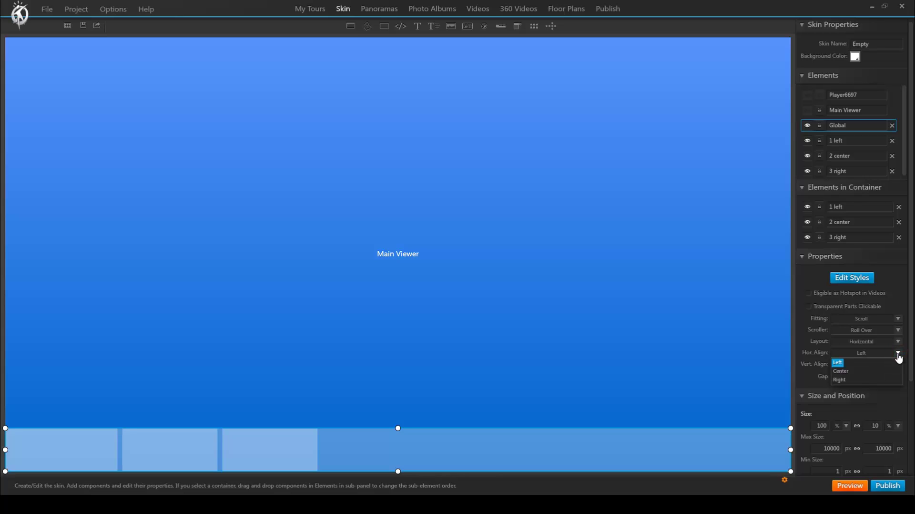
click(841, 370)
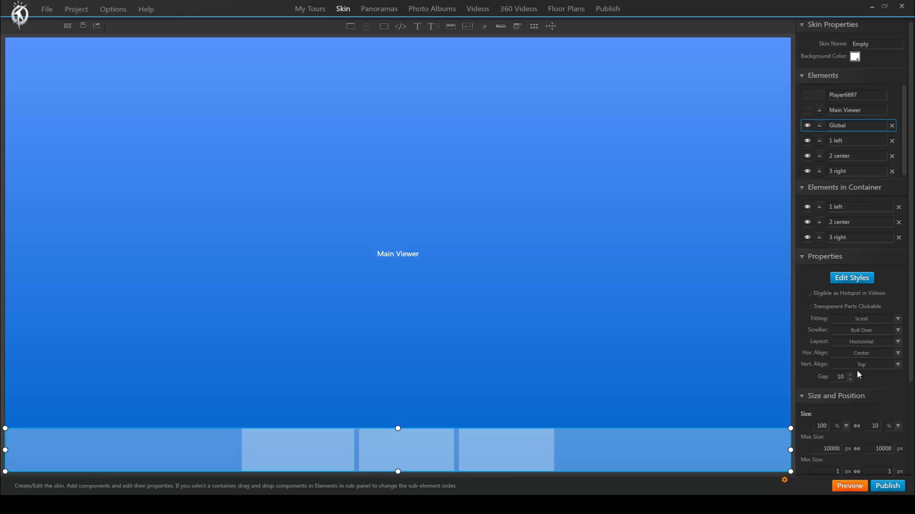
click(878, 365)
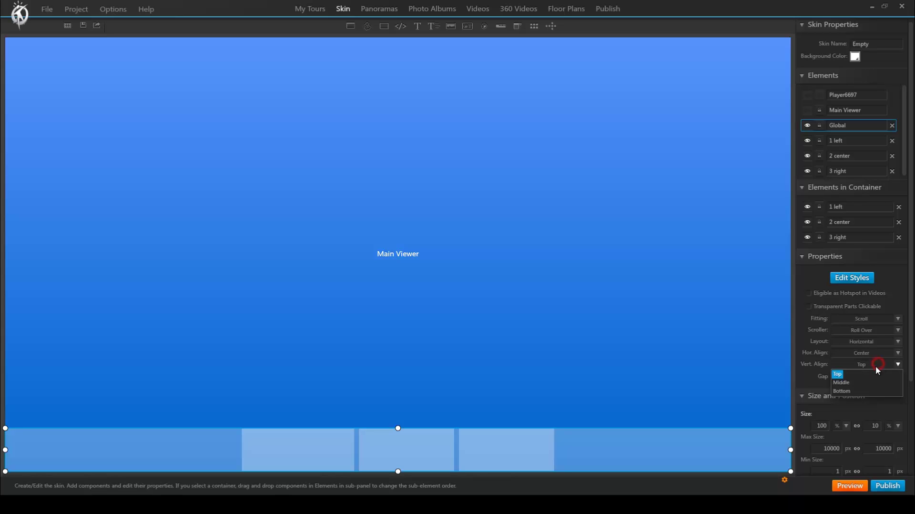
click(846, 383)
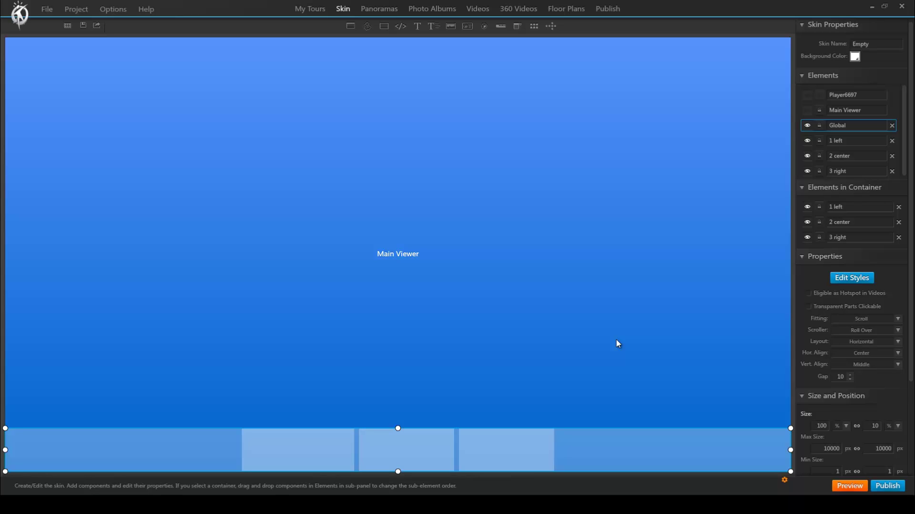
click(317, 442)
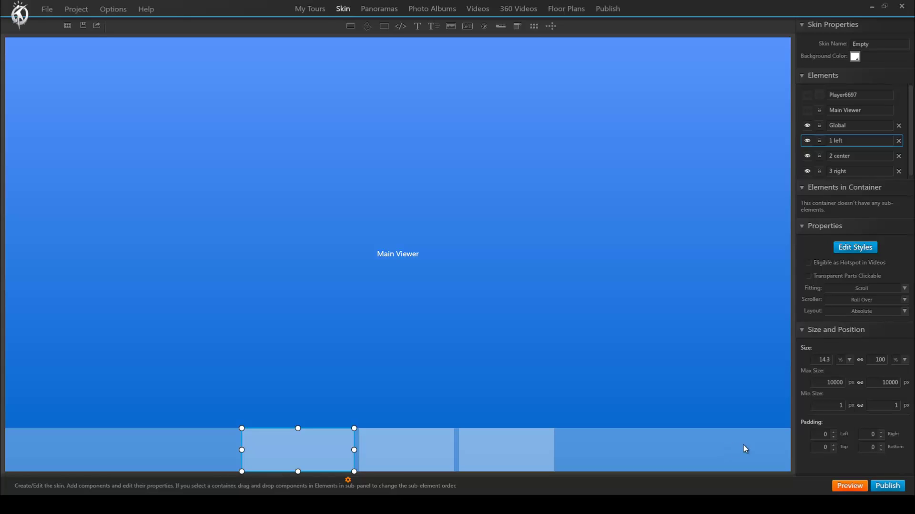
Set the widths of 1 left, 2 center and 3 right to 33.33% each.
double_click(819, 360)
text(33)
key(Return)
click(481, 445)
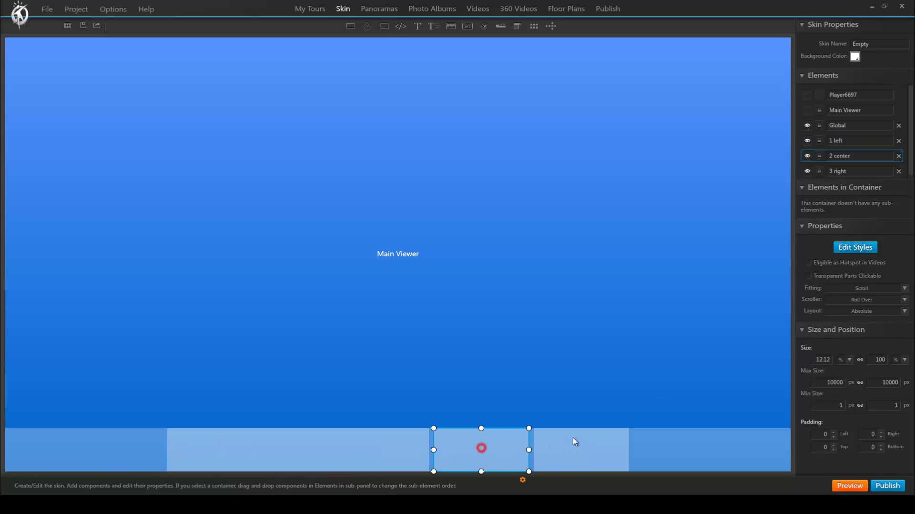
double_click(815, 360)
text(33.33)
key(Return)
click(643, 460)
double_click(817, 358)
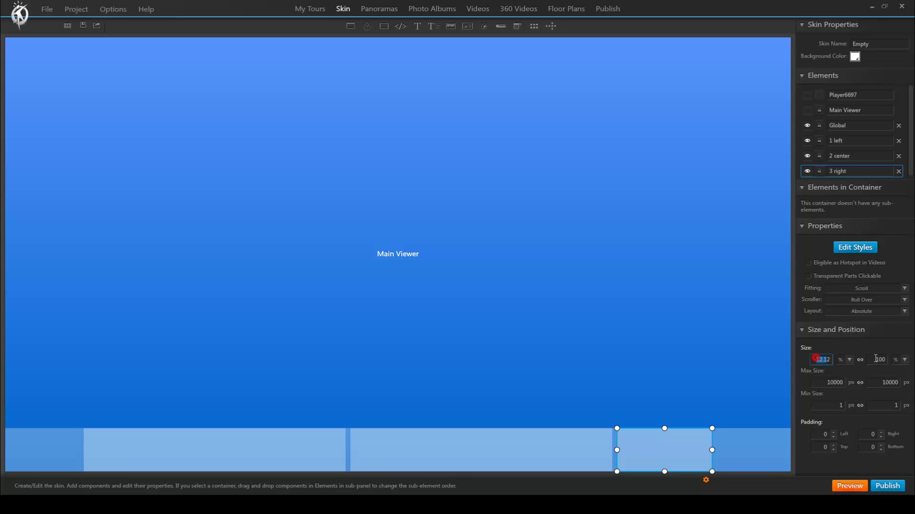
text(33.33)
key(Return)
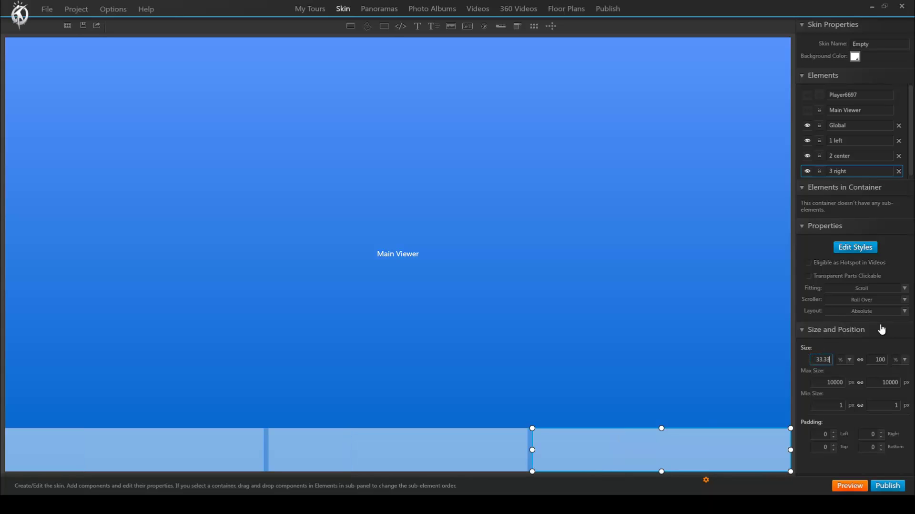
click(531, 343)
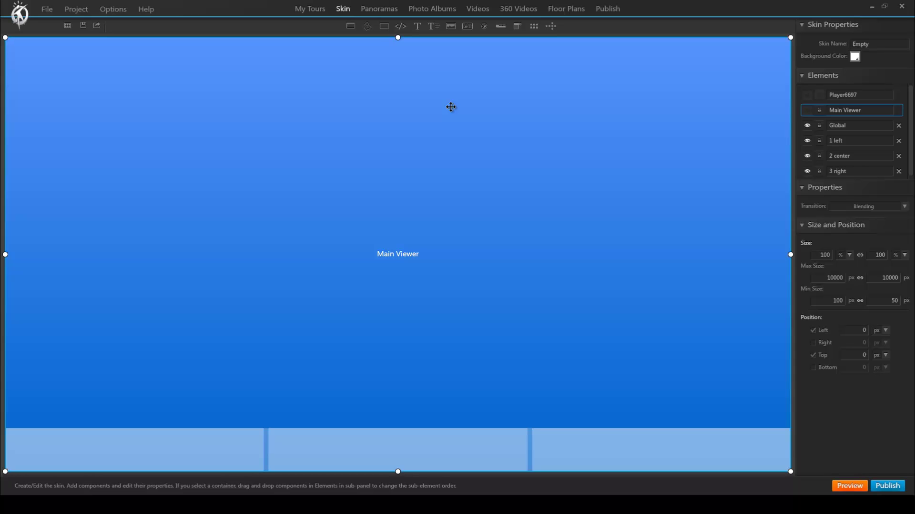
Add icon buttons from boton_01_info.png and boton_02_video.png into the 1 left container.
click(145, 441)
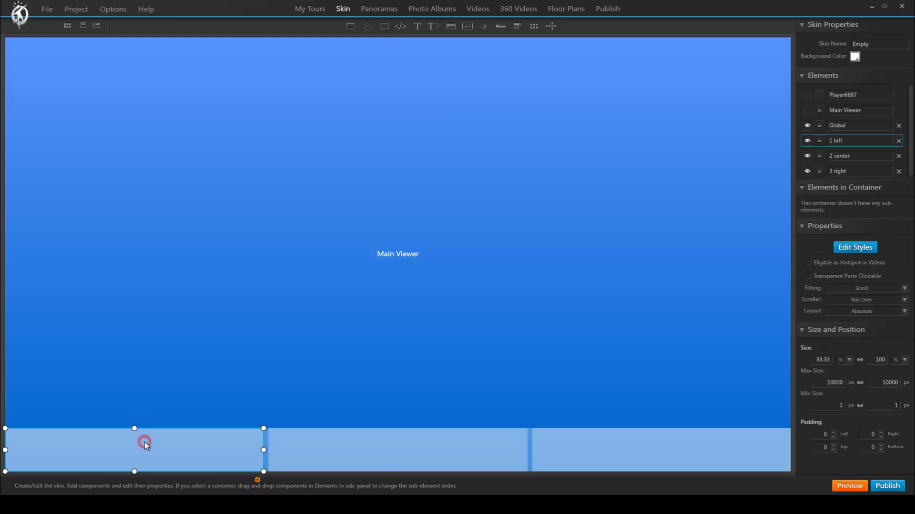
click(484, 27)
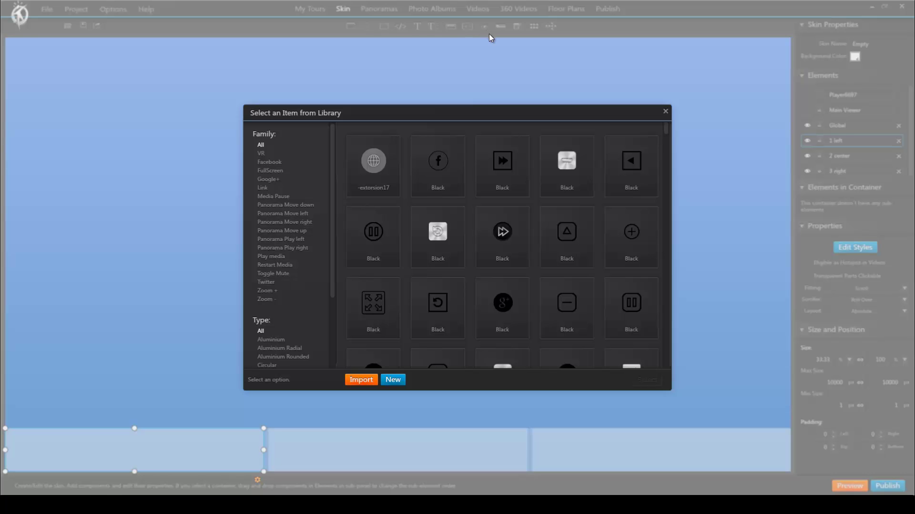
click(399, 382)
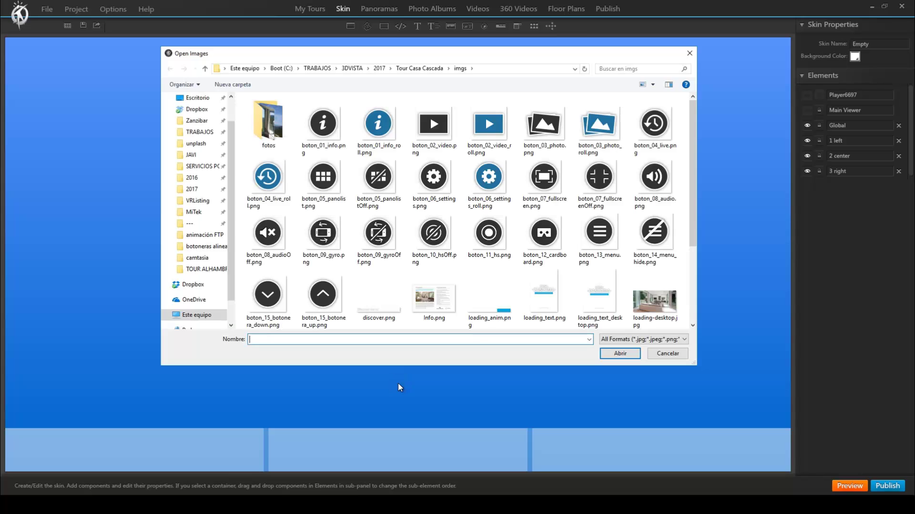
double_click(324, 125)
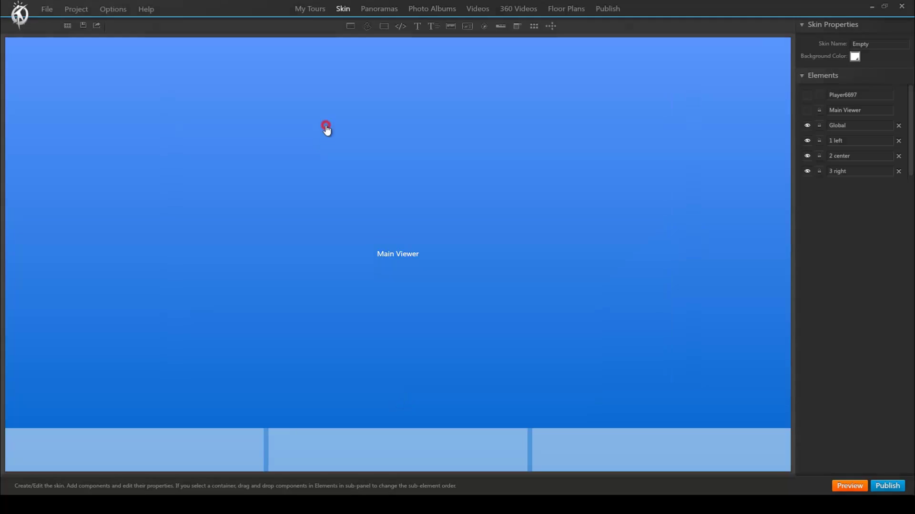
click(27, 439)
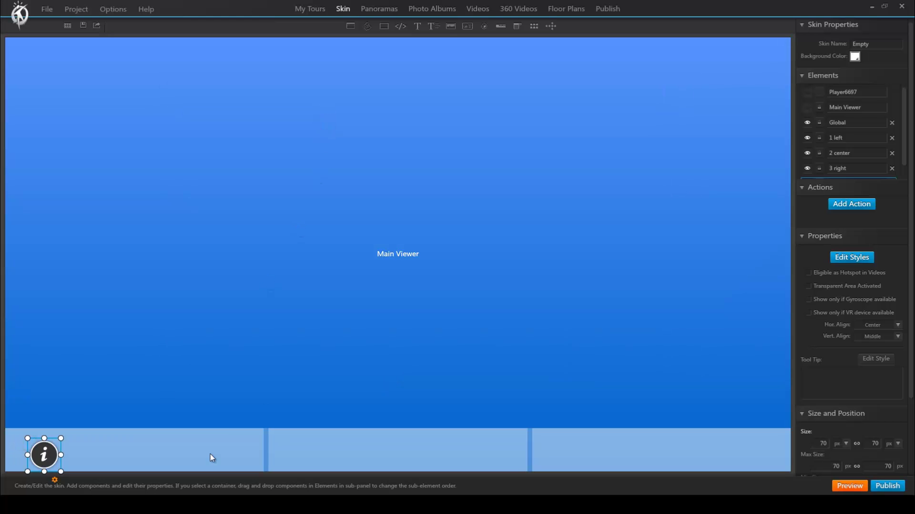
click(484, 26)
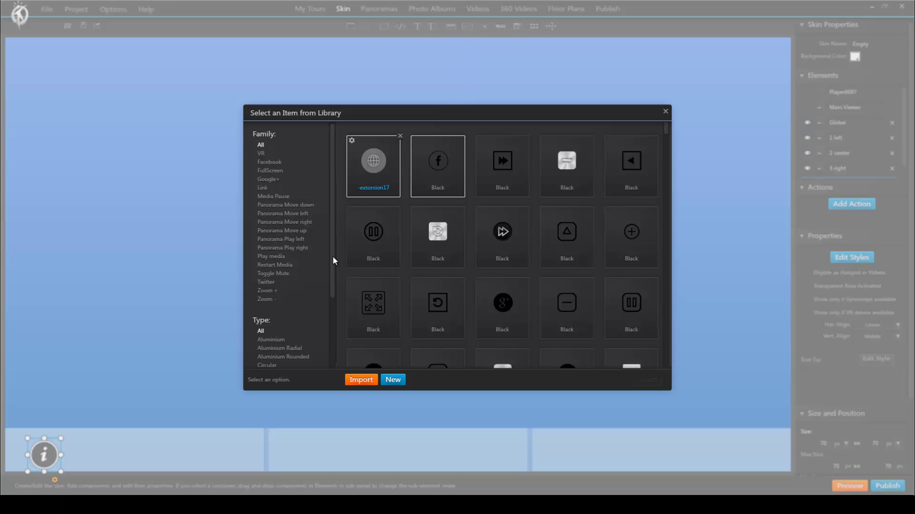
click(389, 379)
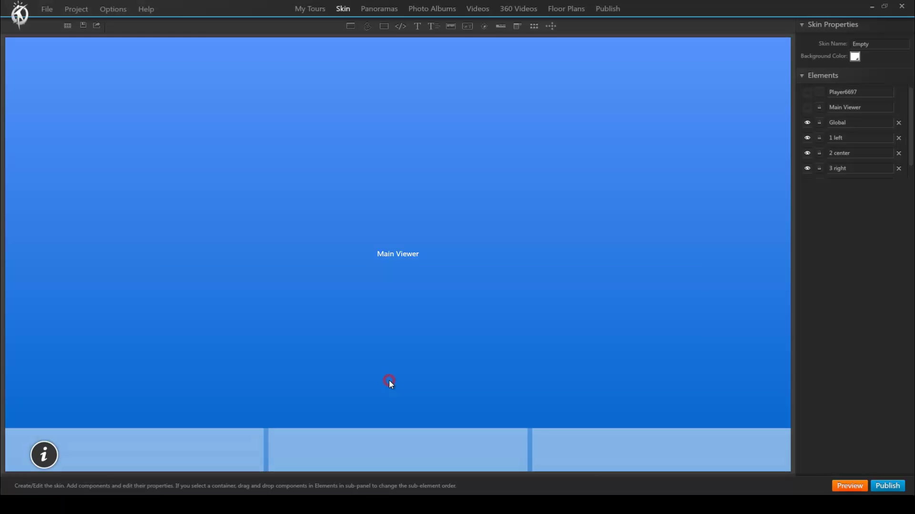
double_click(426, 148)
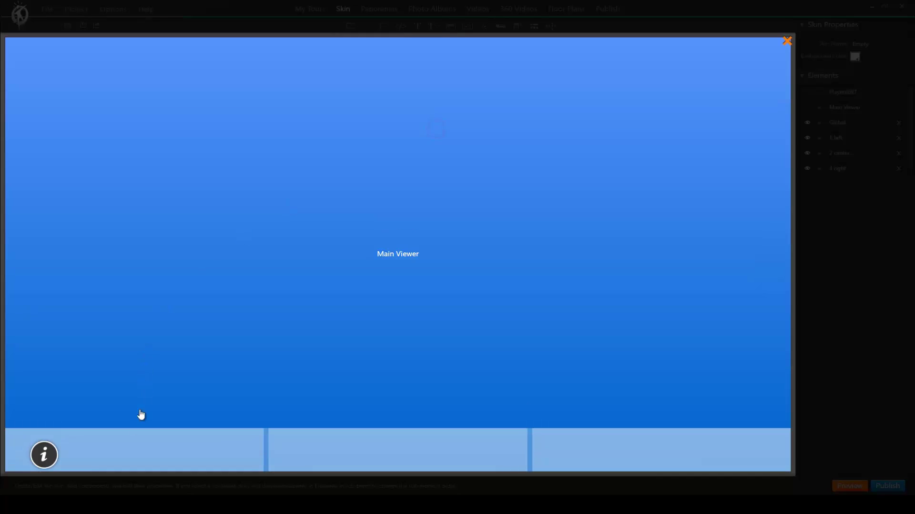
click(99, 449)
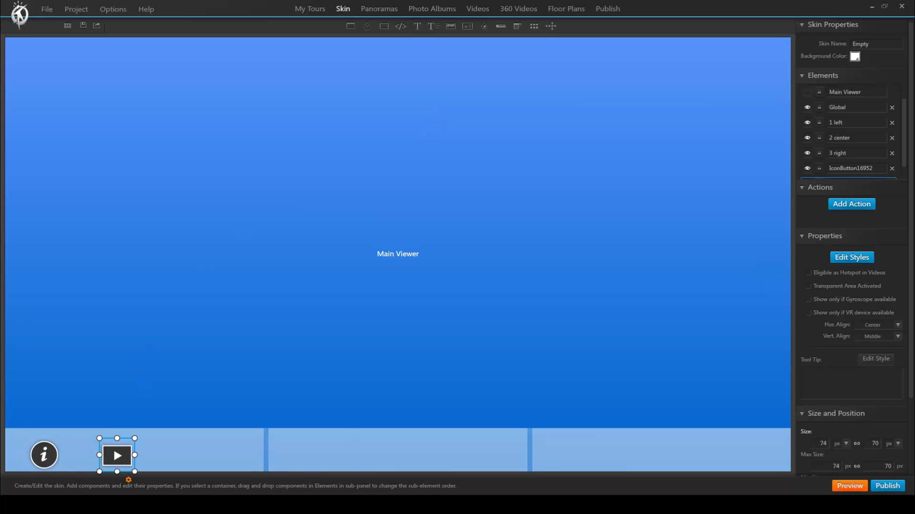
click(170, 449)
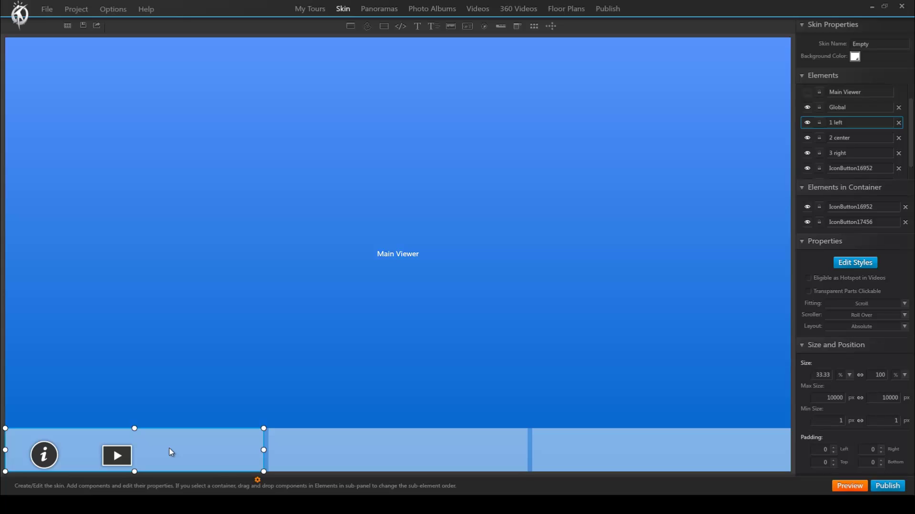
Nudge the play button, then set 1 left to Horizontal layout with Middle vertical alignment.
click(113, 455)
drag(113, 455, 137, 446)
click(227, 456)
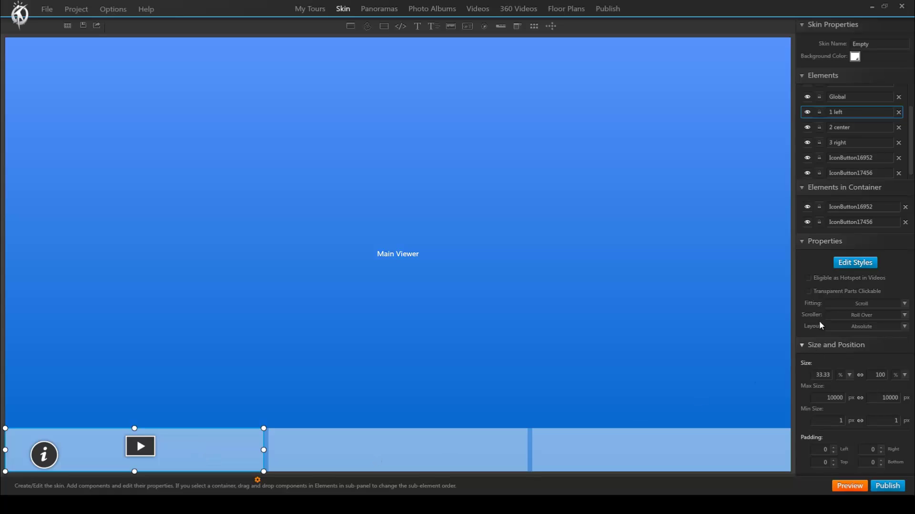
click(904, 326)
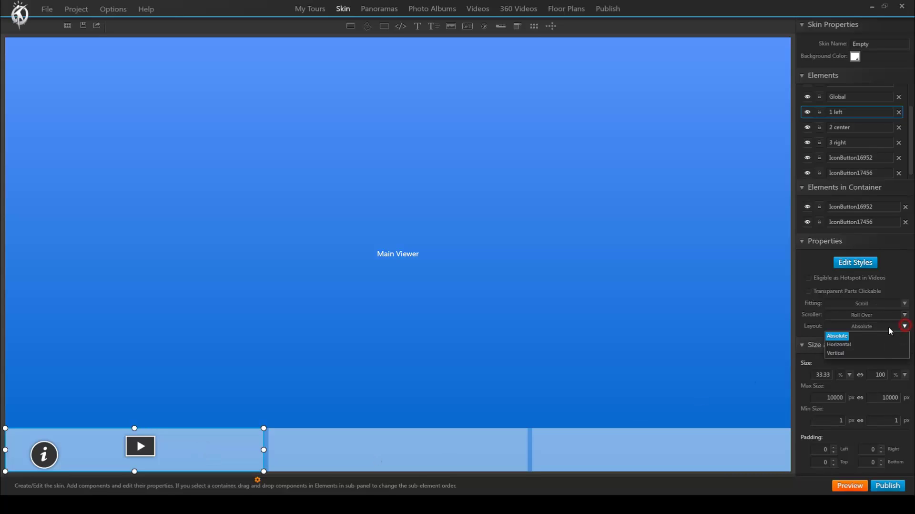
click(837, 344)
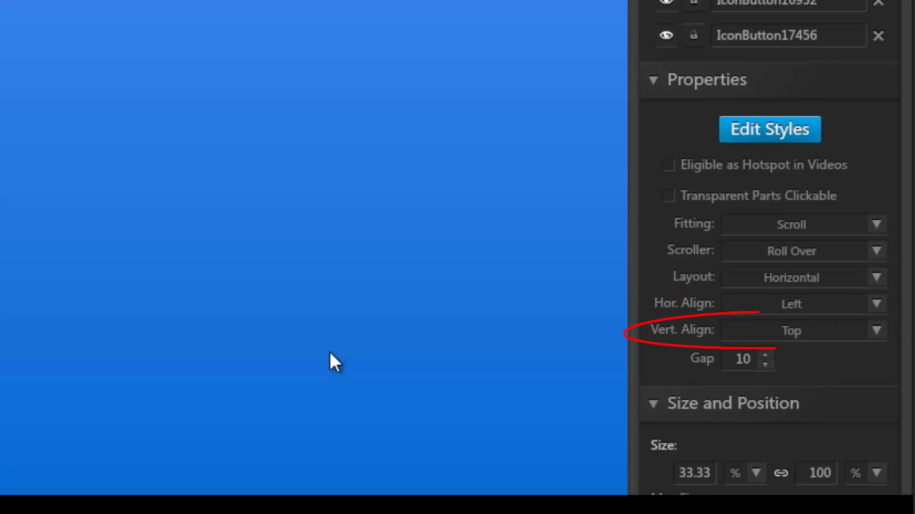
click(876, 332)
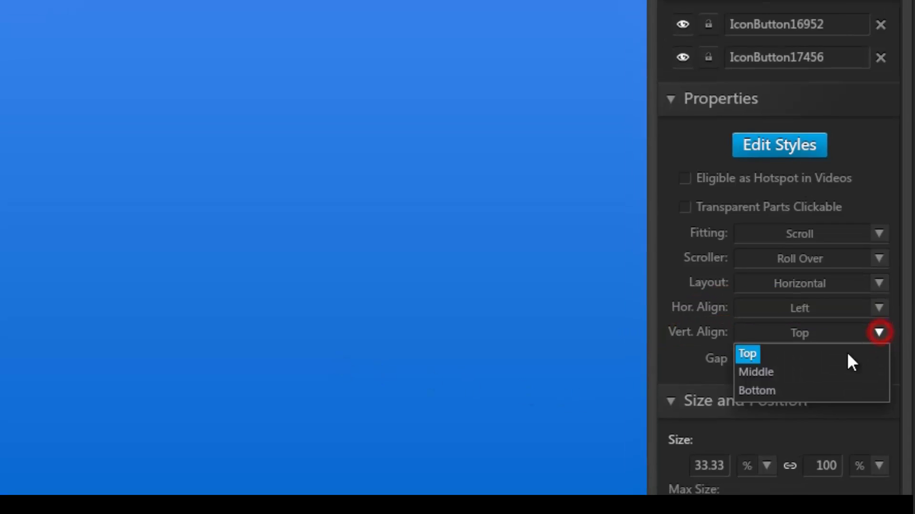
click(749, 371)
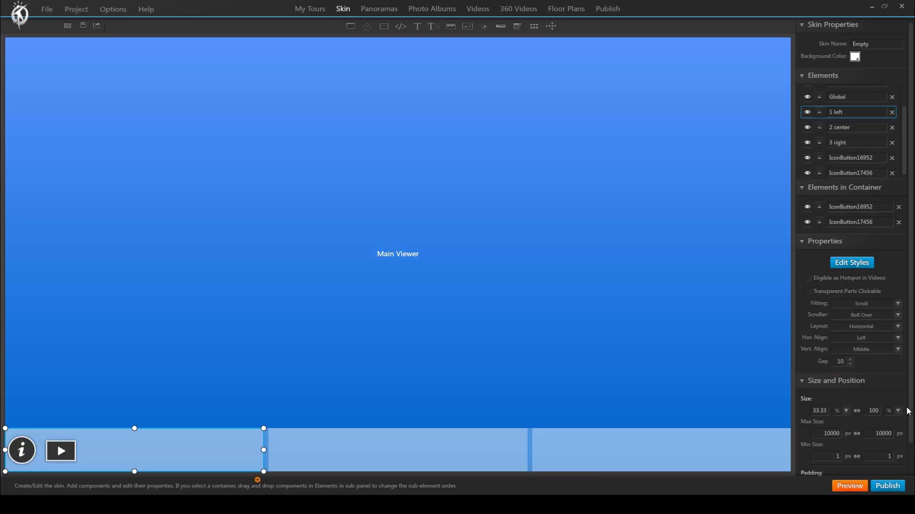
Give 1 left an icon gap of 10 and left padding of 10.
click(851, 359)
drag(851, 361, 850, 360)
text(10)
drag(910, 373, 911, 404)
click(824, 451)
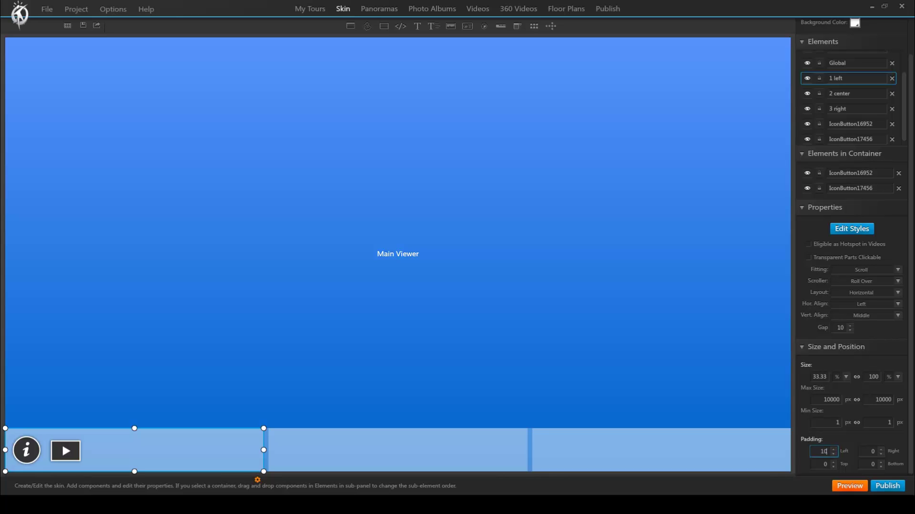
click(508, 377)
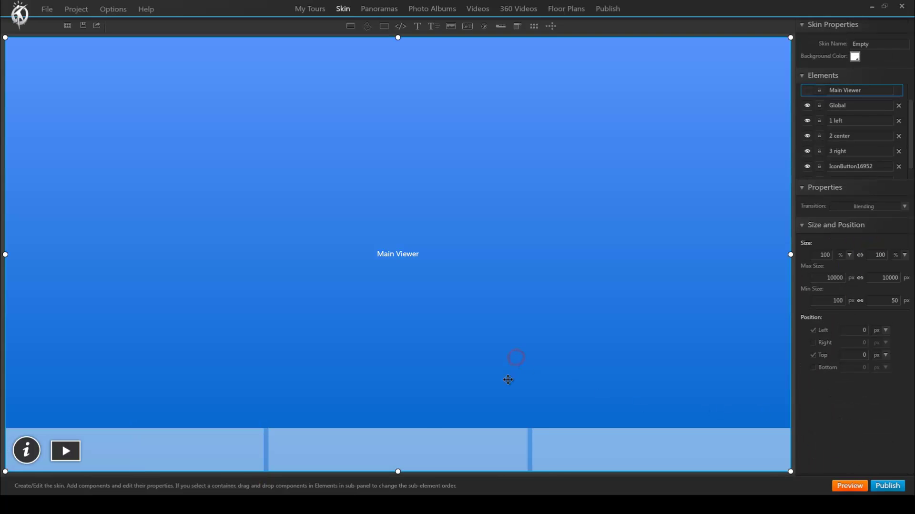
click(421, 443)
Add boton_04_live, boton_05_panolist and boton_06_settings icon buttons into the 2 center container.
click(483, 27)
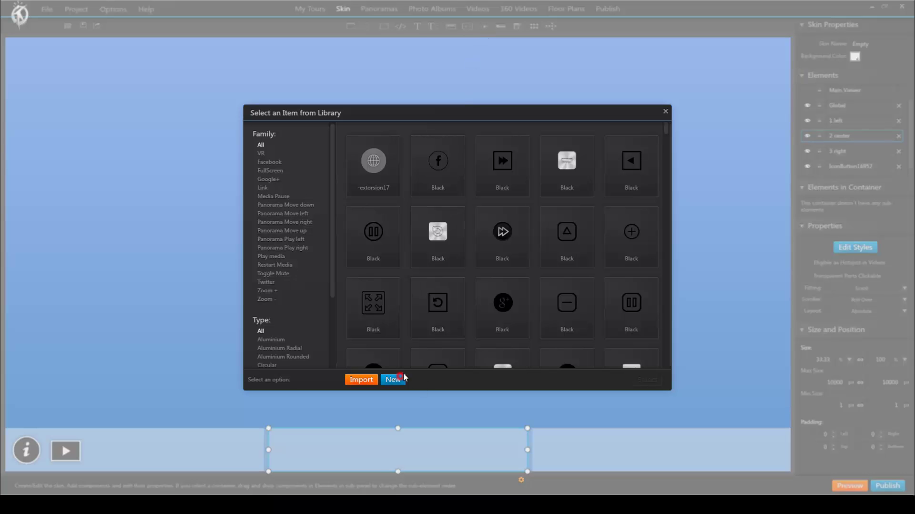
click(401, 375)
double_click(656, 123)
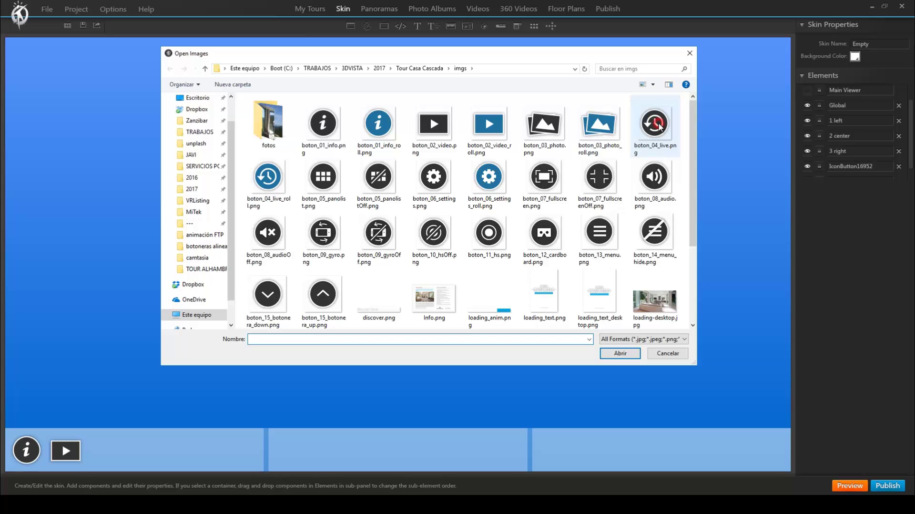
click(309, 444)
click(484, 28)
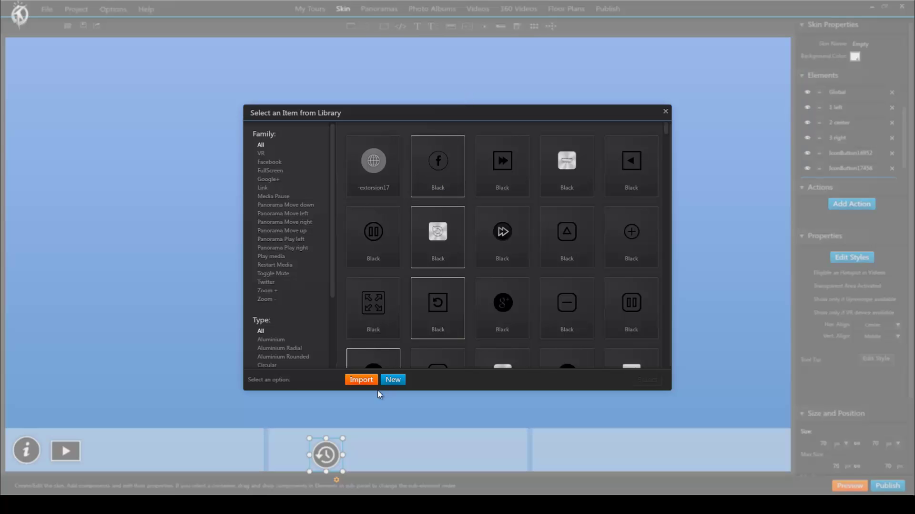
click(391, 379)
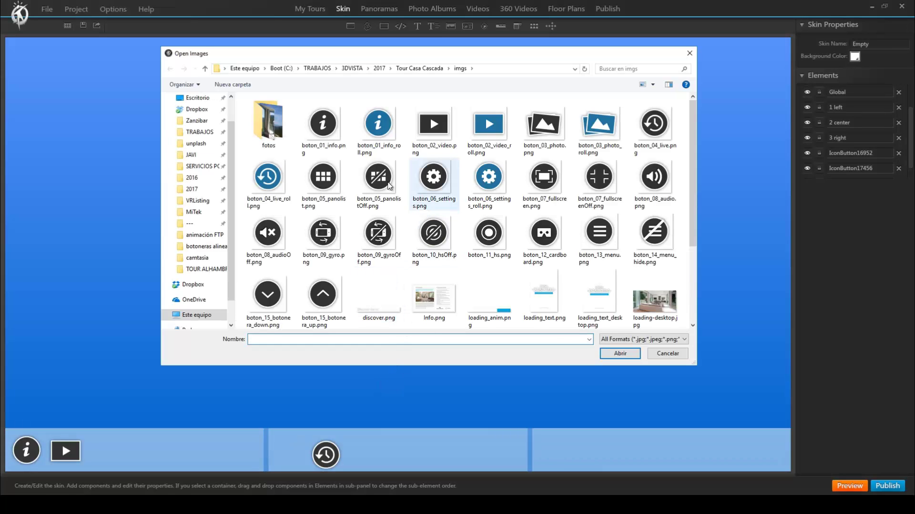
double_click(320, 176)
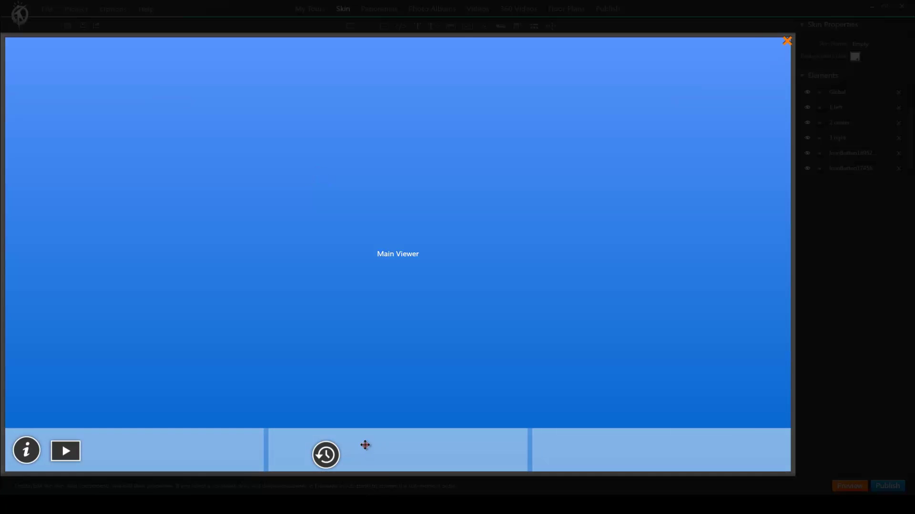
click(364, 444)
click(484, 26)
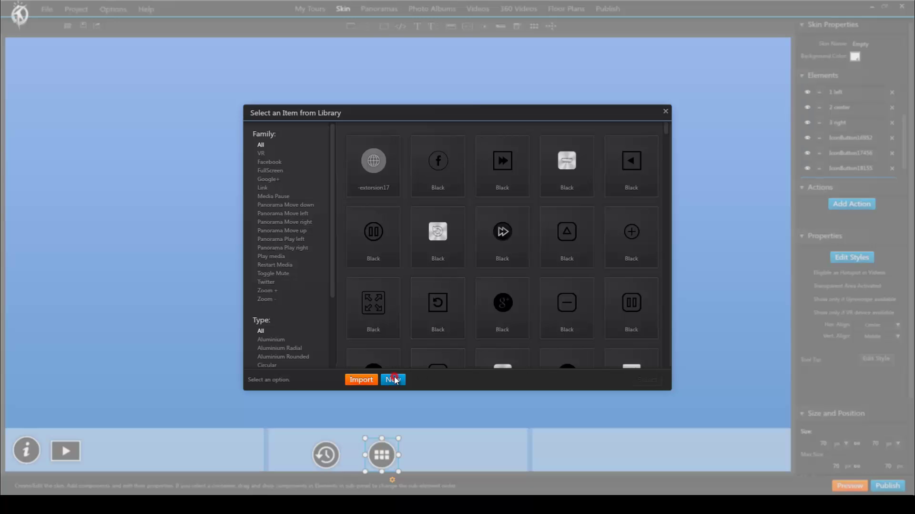
click(395, 376)
double_click(436, 176)
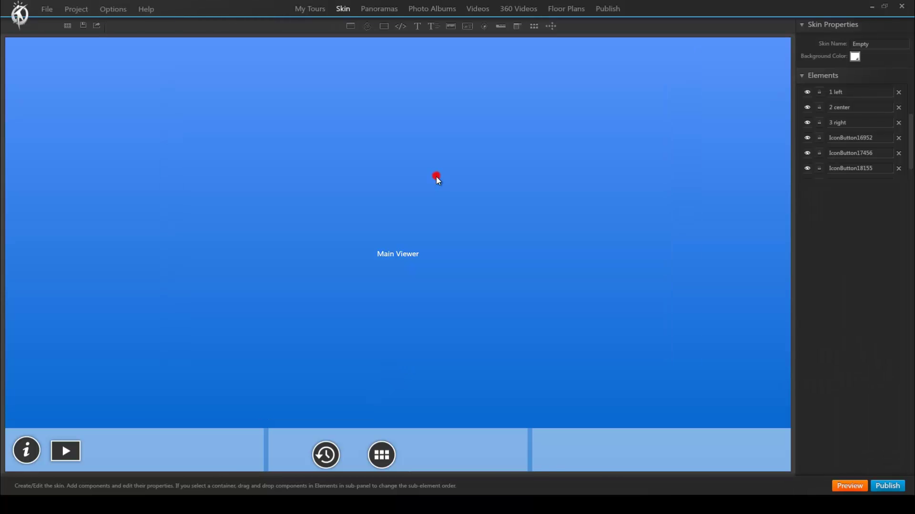
click(417, 439)
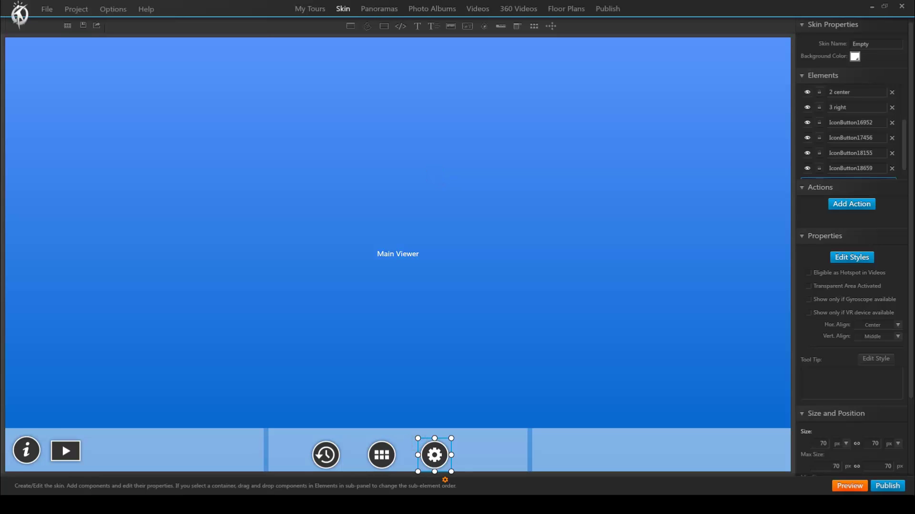
click(507, 454)
Set 2 center's Layout to Horizontal, Vert. Align to Middle and Hor. Align to Center.
click(898, 342)
click(844, 359)
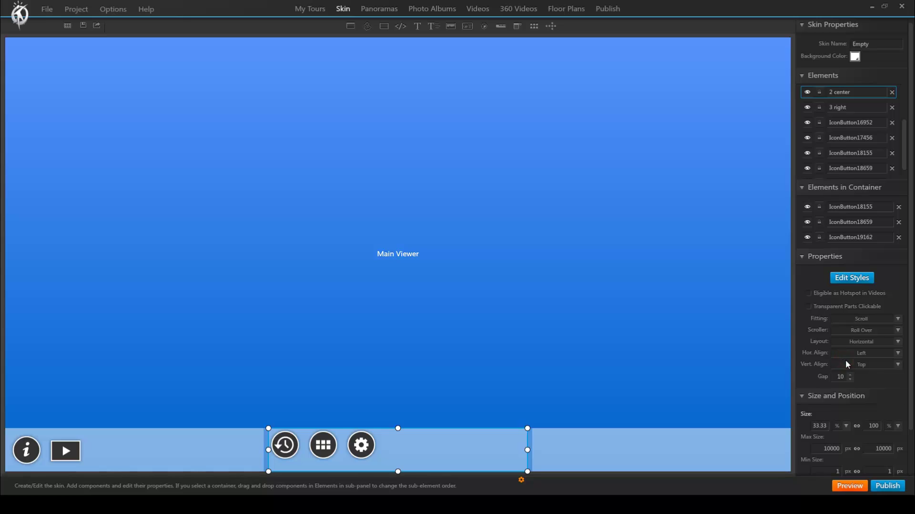
click(884, 364)
click(842, 383)
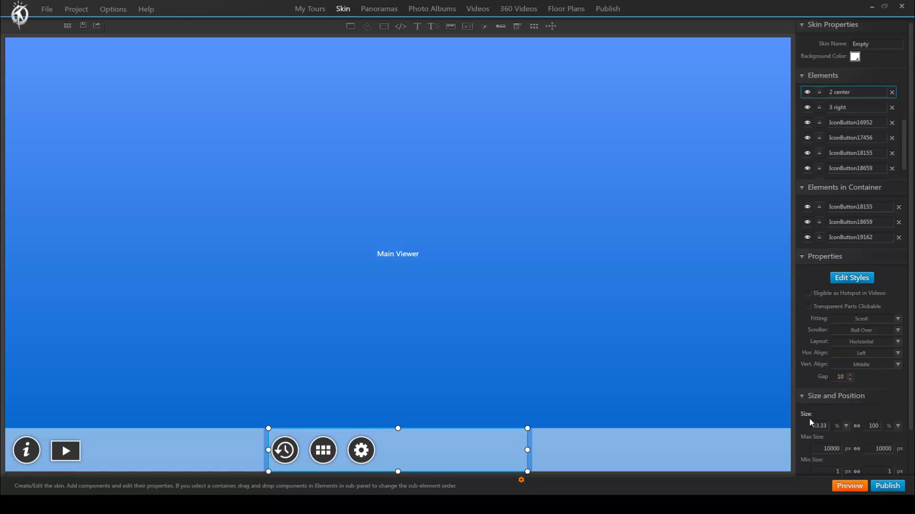
click(882, 359)
click(843, 370)
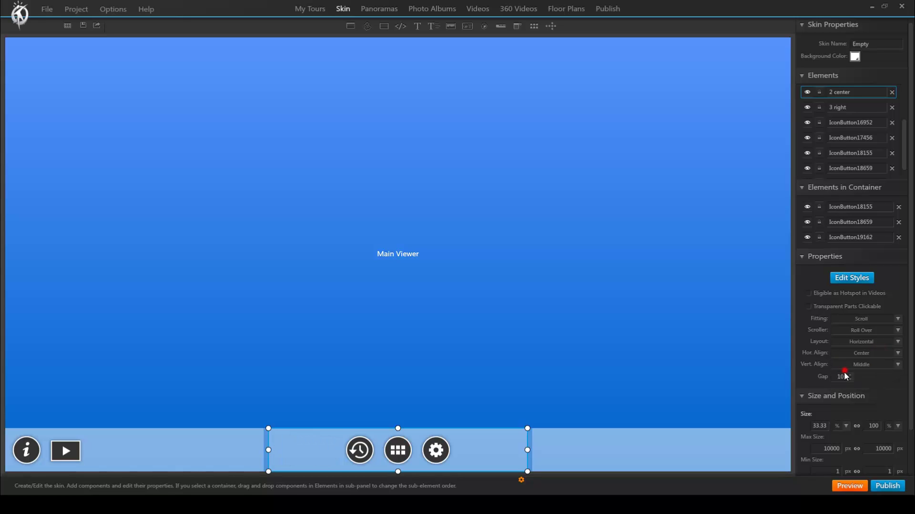
click(509, 353)
Add a fullscreen icon button with a custom image to the right container.
click(637, 459)
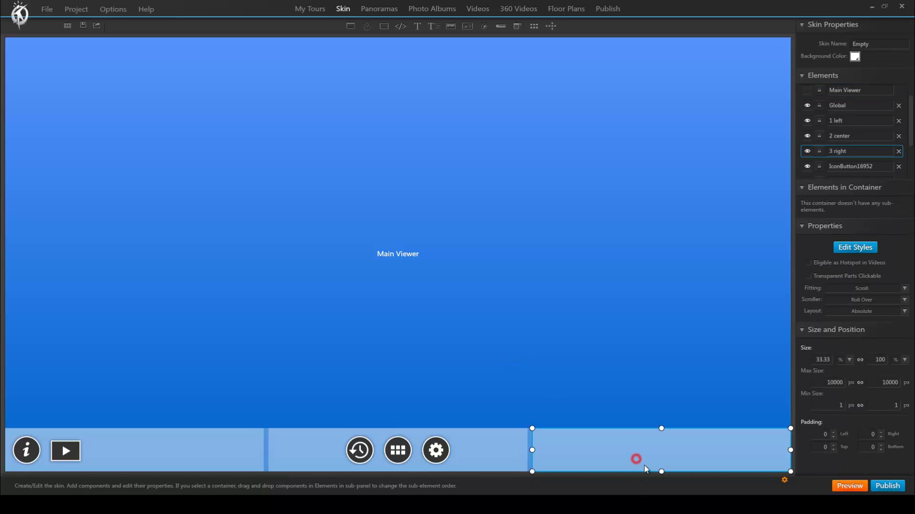
click(483, 28)
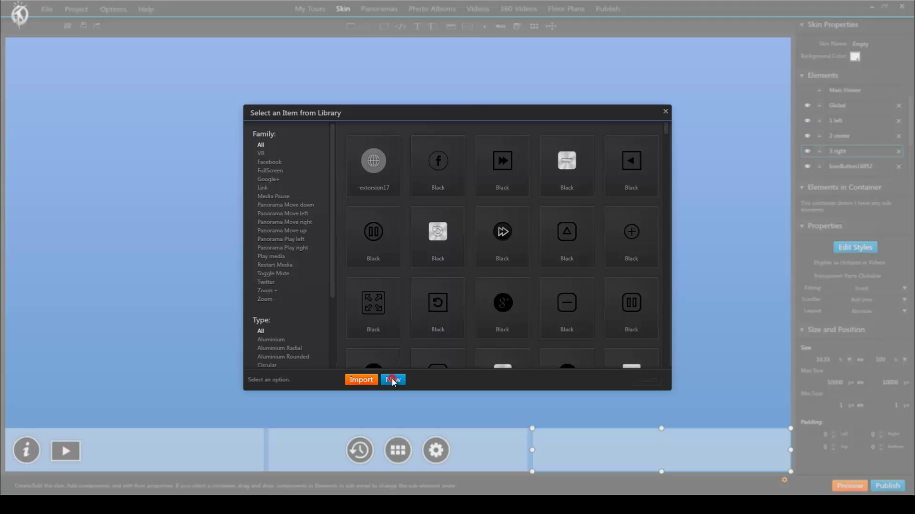
click(392, 378)
double_click(544, 183)
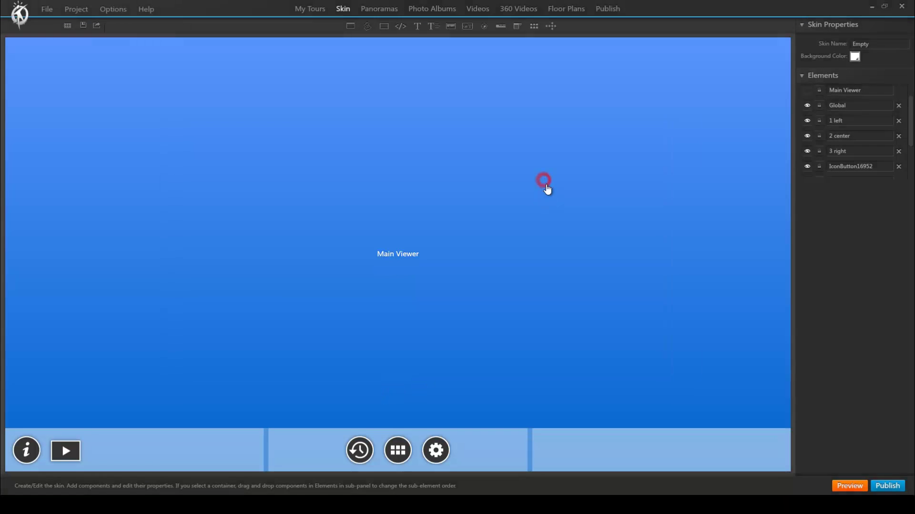
Add a sound icon button using the audio image beside it in the 3 right container.
click(484, 27)
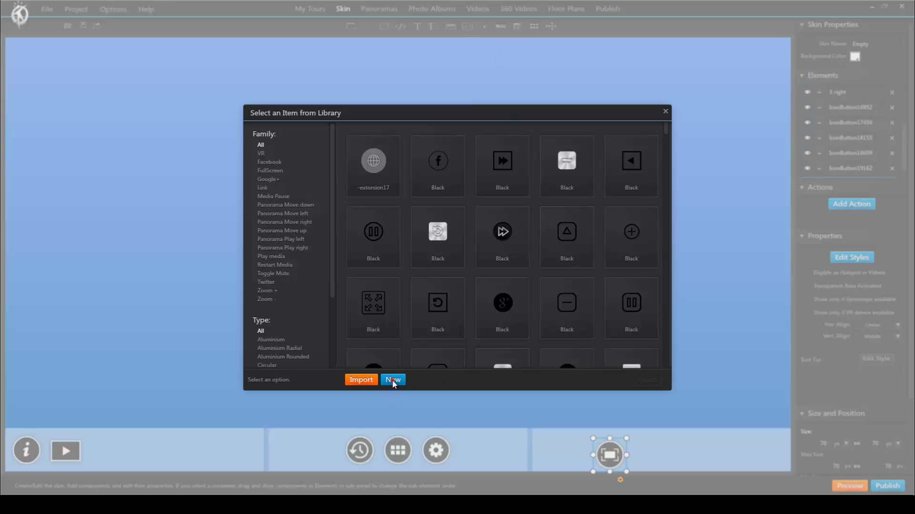
click(393, 379)
click(651, 183)
double_click(652, 183)
click(648, 445)
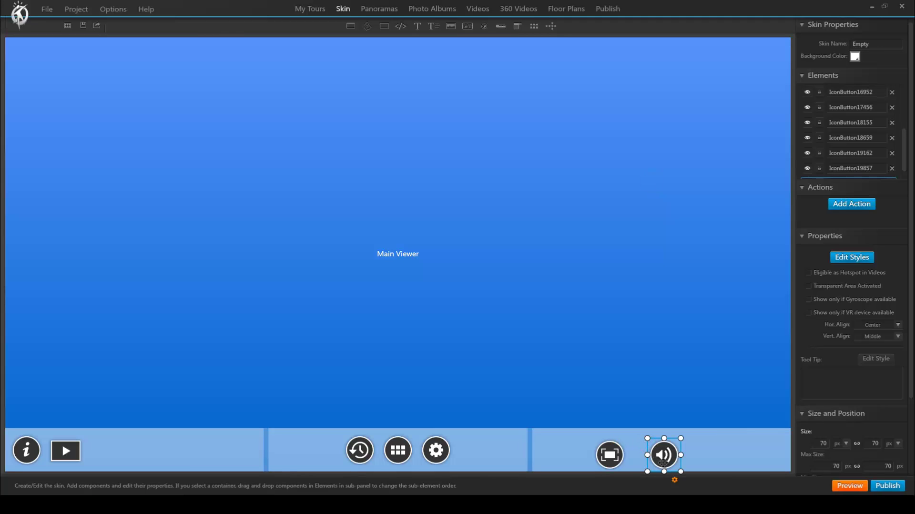
click(724, 459)
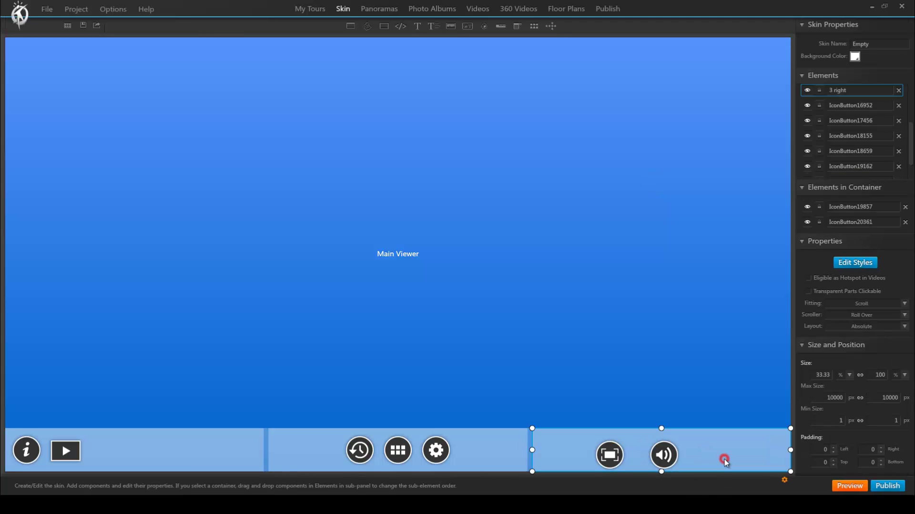
Set 3 right to Horizontal layout, Right and Middle alignment, and Padding Right 10.
click(904, 326)
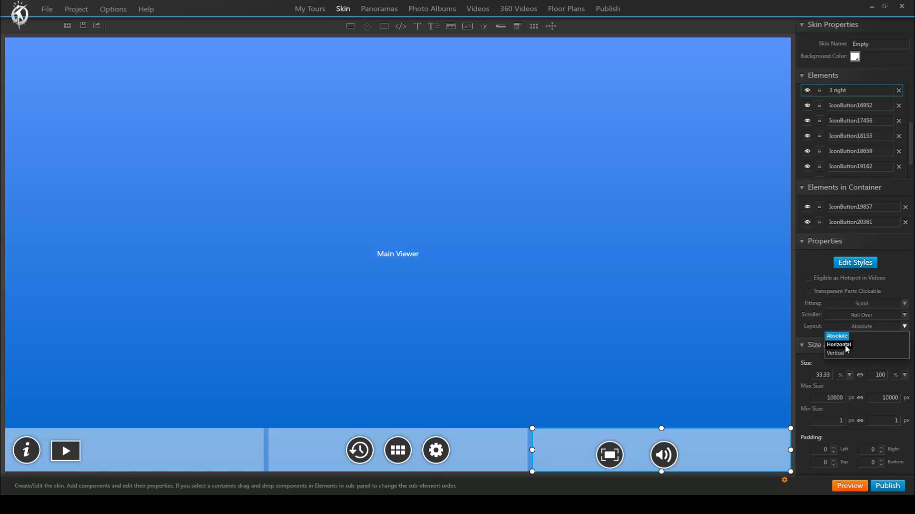
click(844, 344)
click(898, 337)
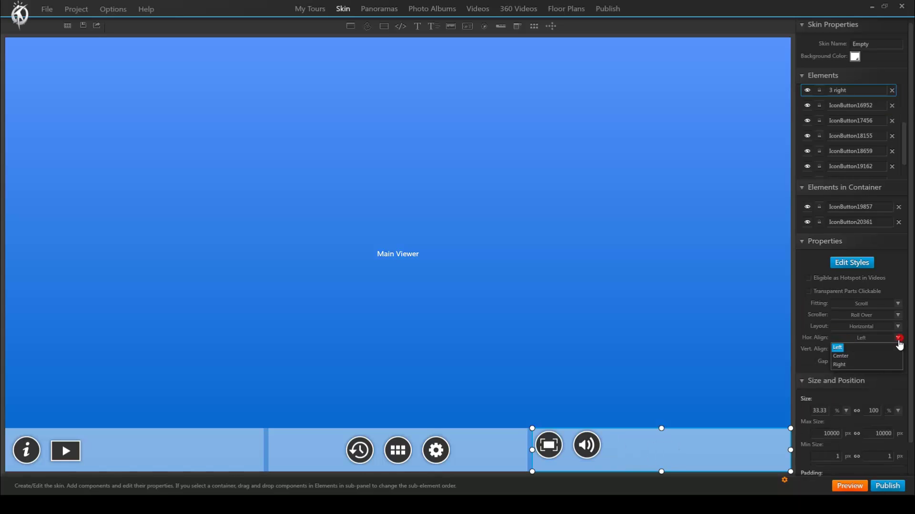
click(840, 364)
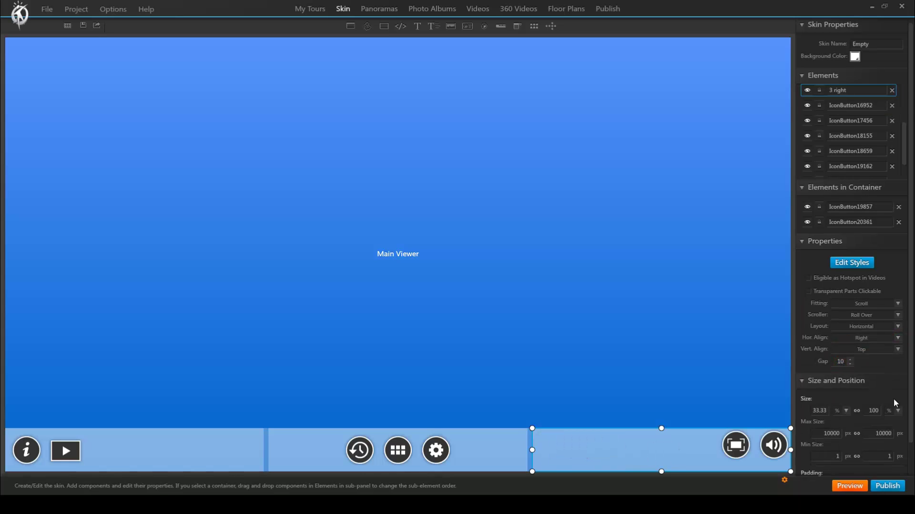
click(898, 349)
click(839, 365)
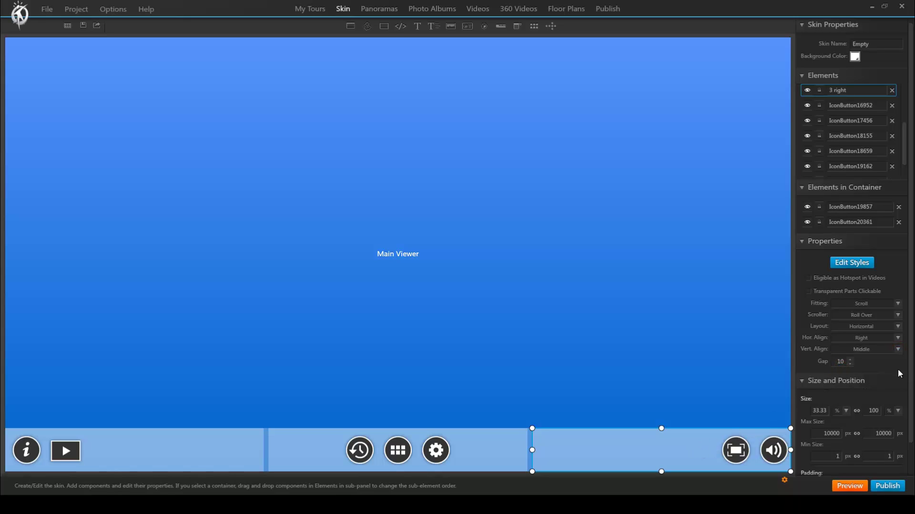
scroll(909, 377, down, 1)
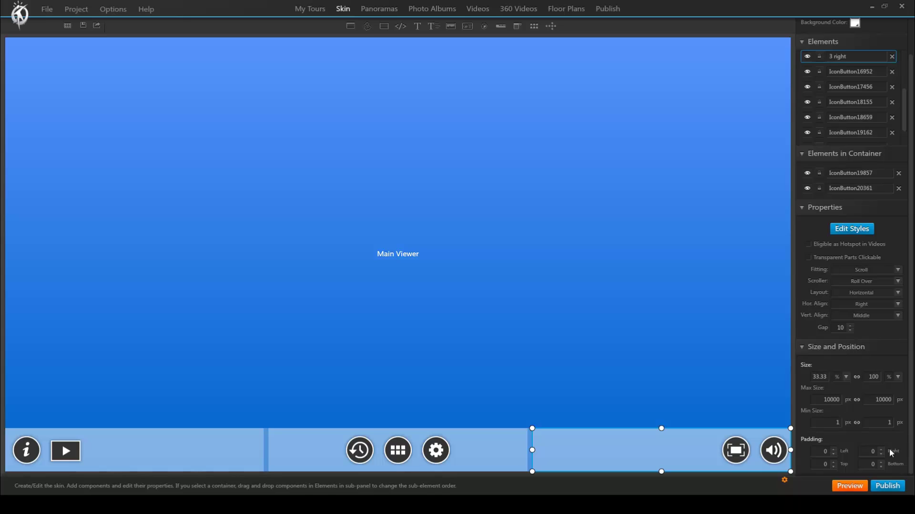
click(870, 452)
text(10)
click(674, 375)
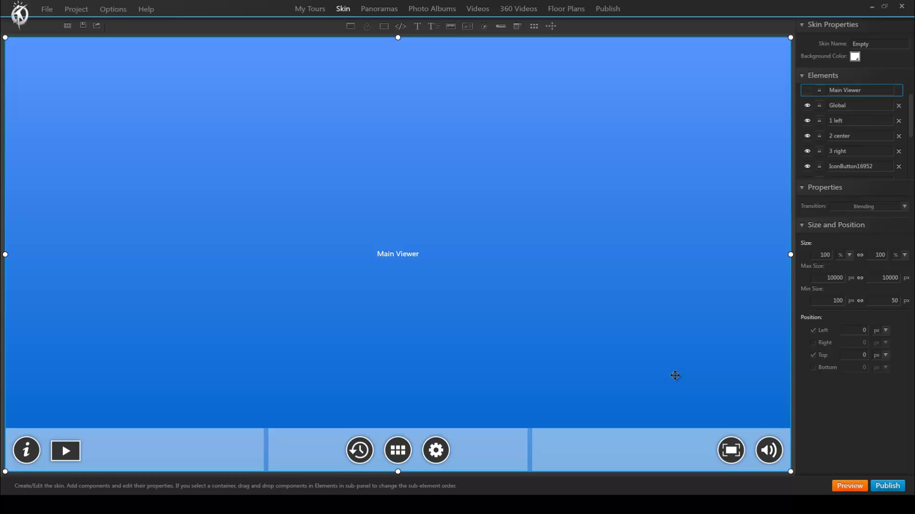
Review the 1 left container, select the Main Viewer, and launch the browser preview.
click(208, 452)
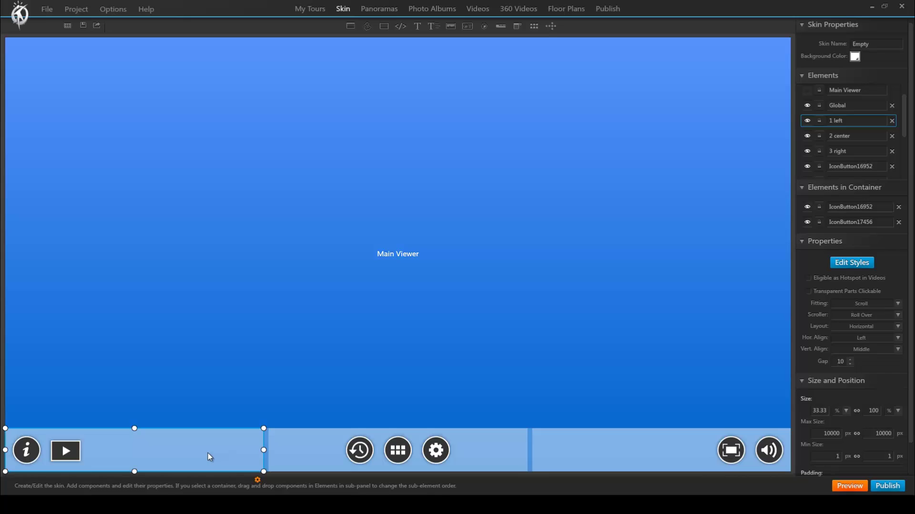
click(572, 336)
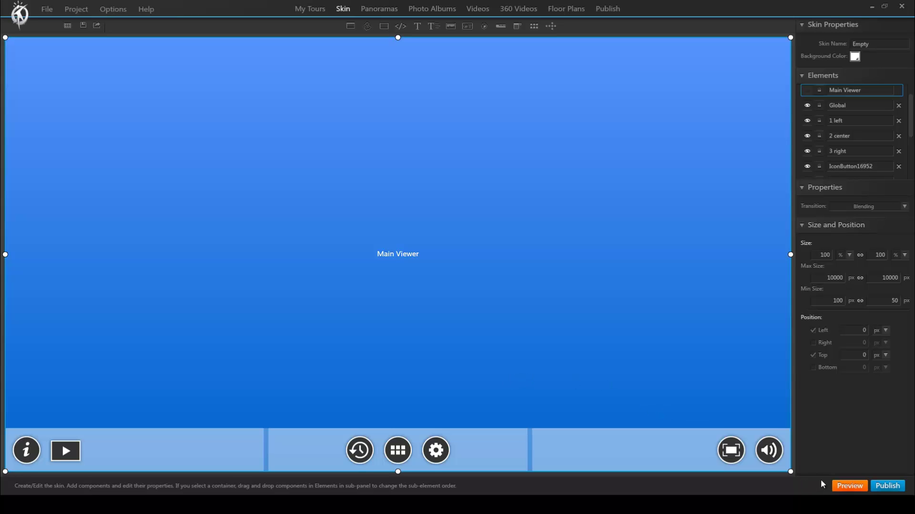
click(848, 486)
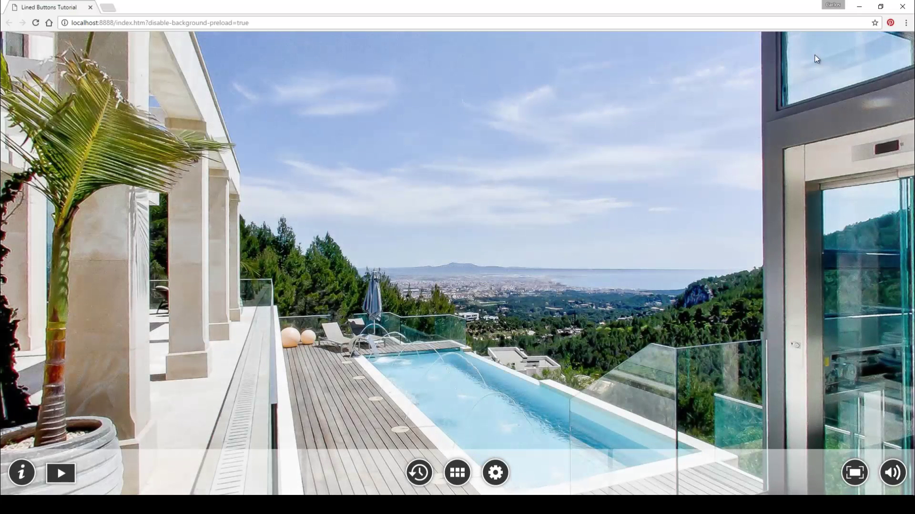
Check the bottom bar at narrower Chrome window widths, then maximize and open developer tools.
click(881, 7)
drag(752, 54, 560, 81)
drag(293, 301, 305, 331)
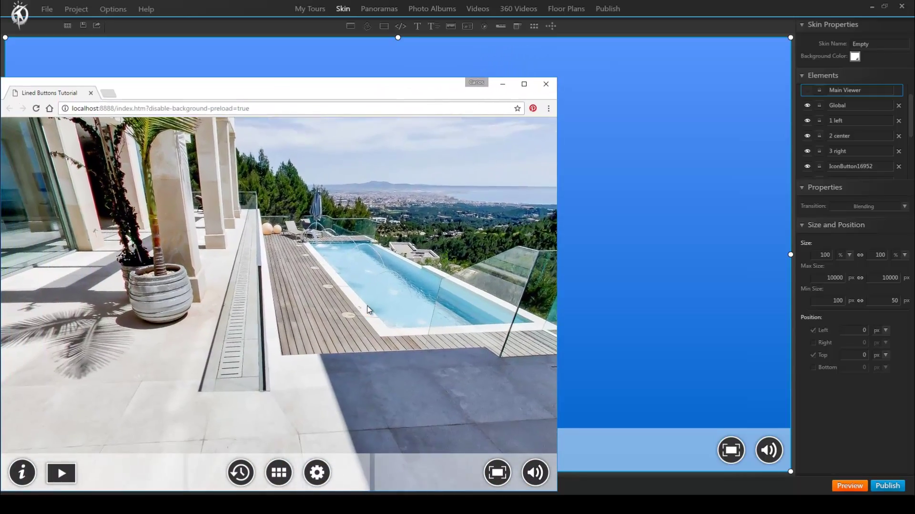
drag(557, 78, 680, 47)
click(647, 48)
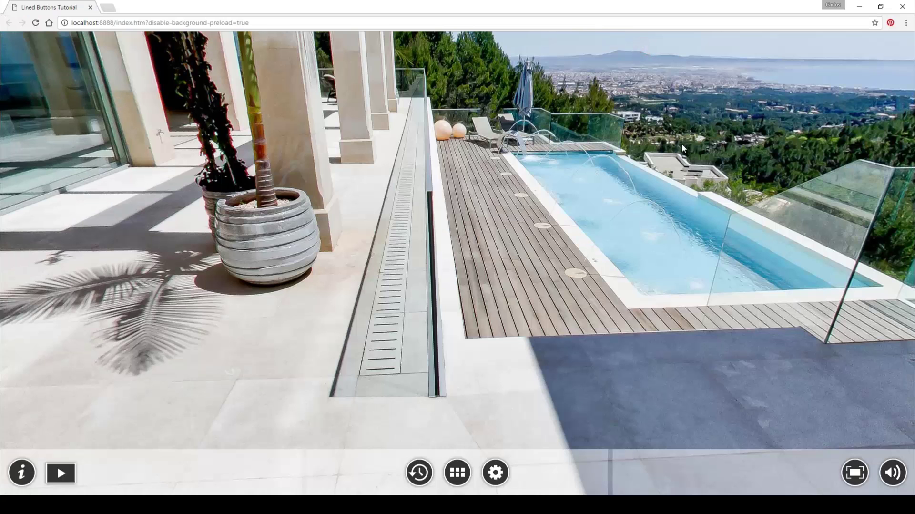
key(ctrl+shift+i)
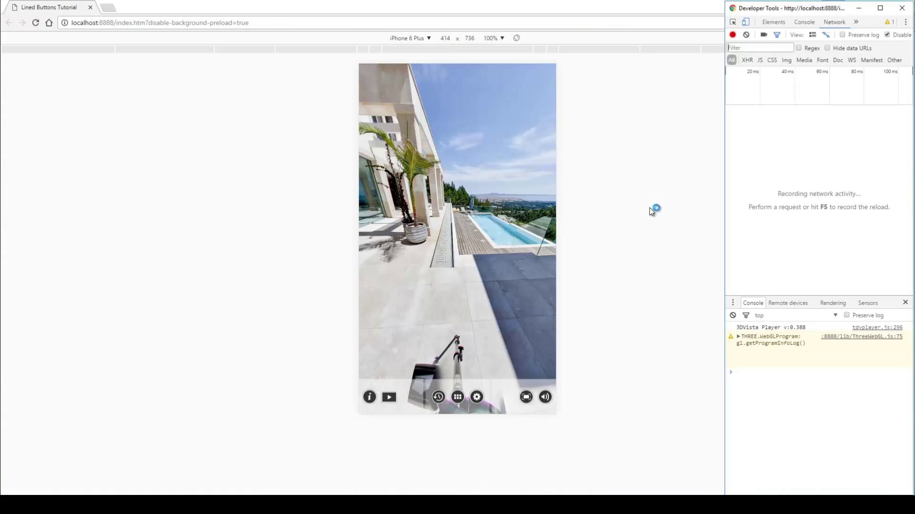
click(647, 221)
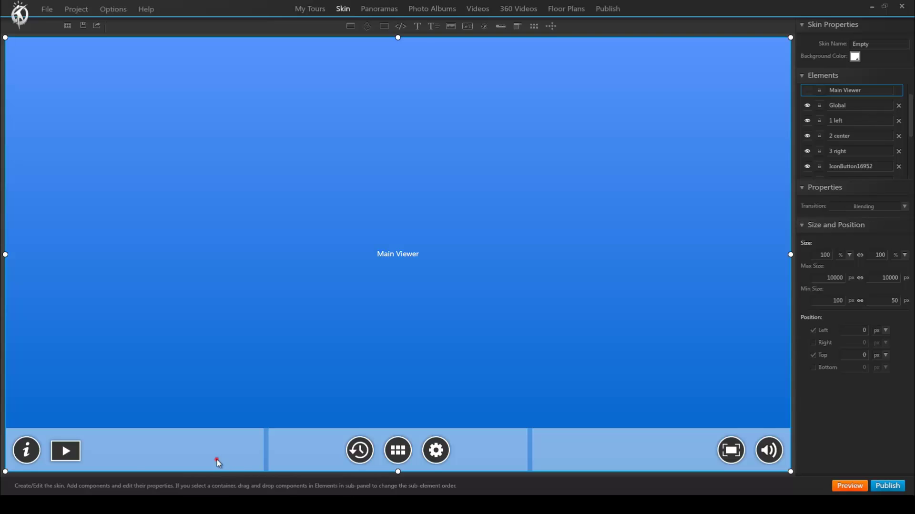
Set the 1 left and 2 center containers' background opacity to 0.00.
click(218, 461)
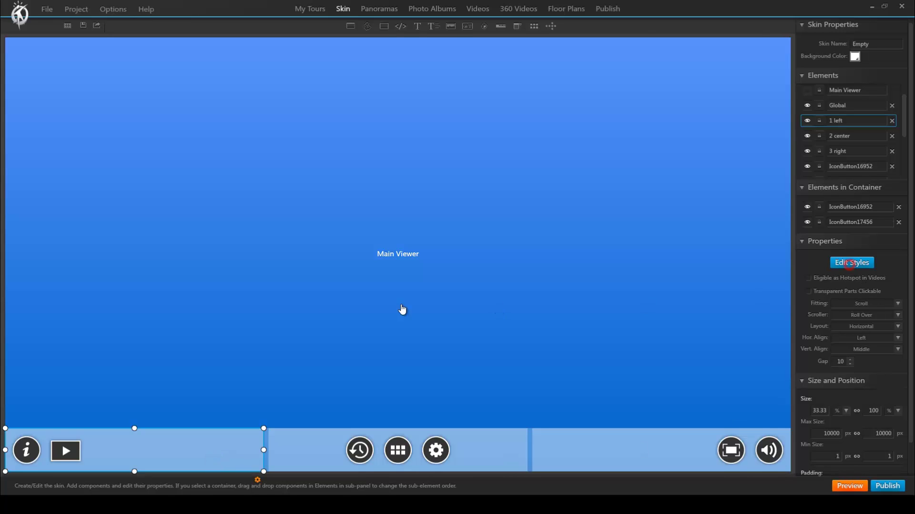
click(850, 263)
drag(365, 217, 355, 214)
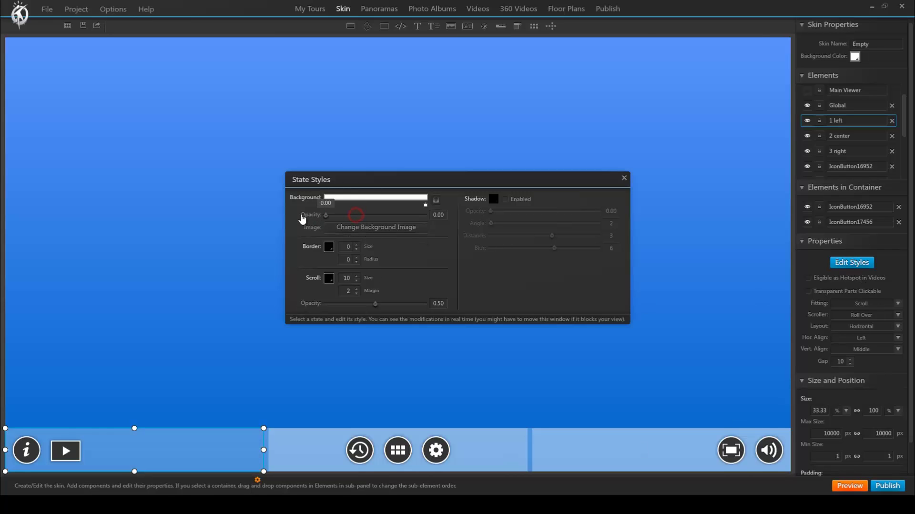
click(624, 178)
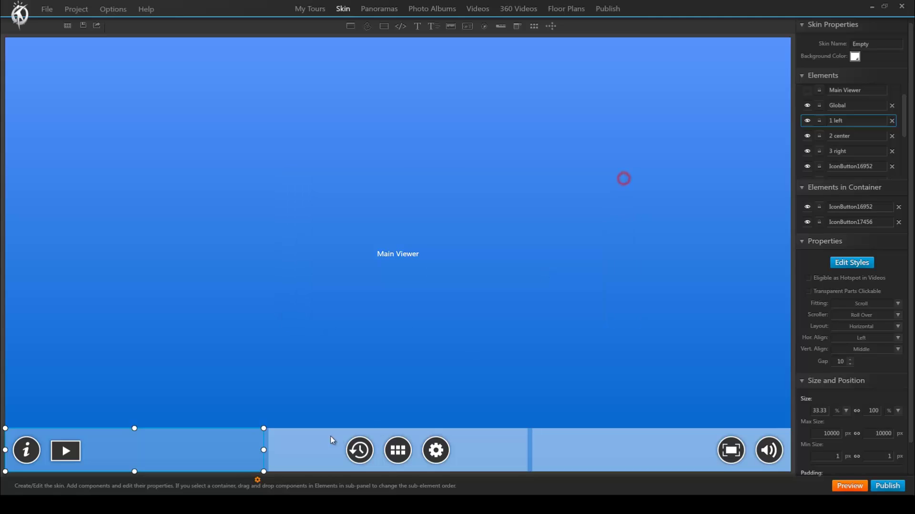
click(308, 434)
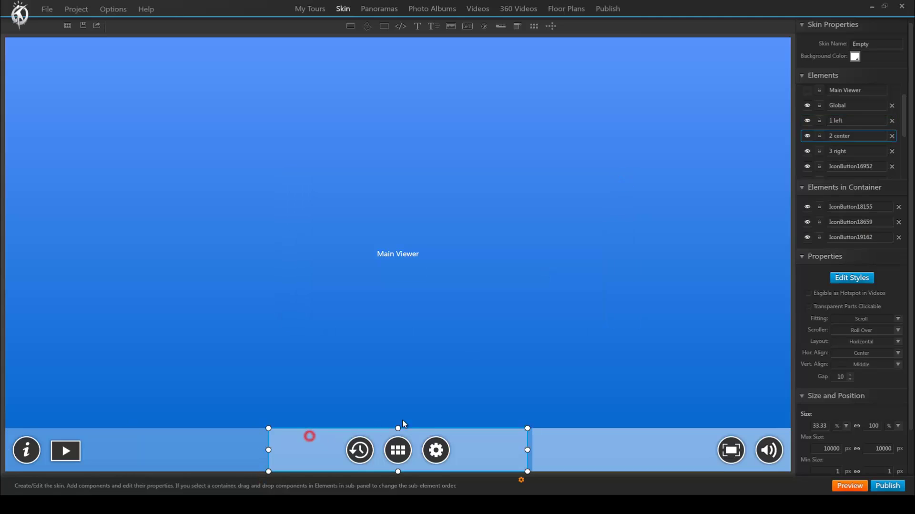
click(863, 277)
drag(357, 218, 268, 231)
Set the 3 right container and Global bar background opacity to 0.00, then preview.
click(577, 448)
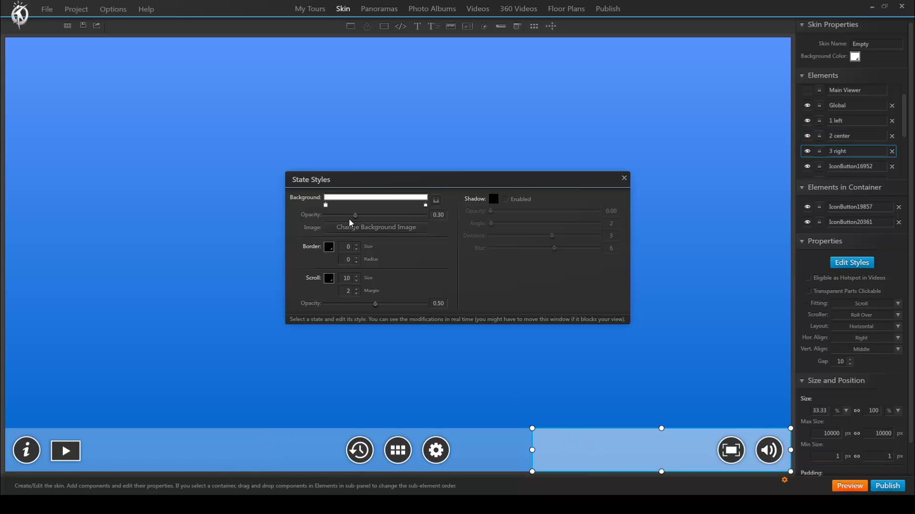
drag(355, 220, 279, 222)
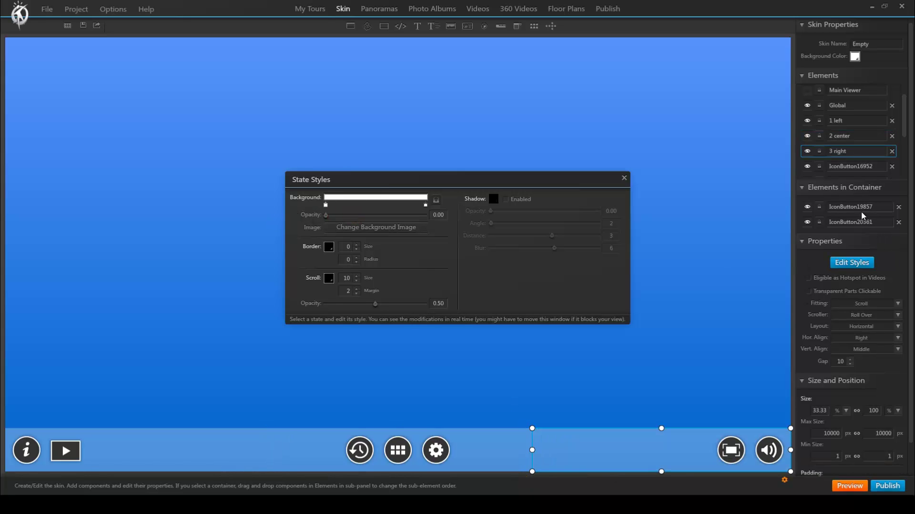
click(846, 107)
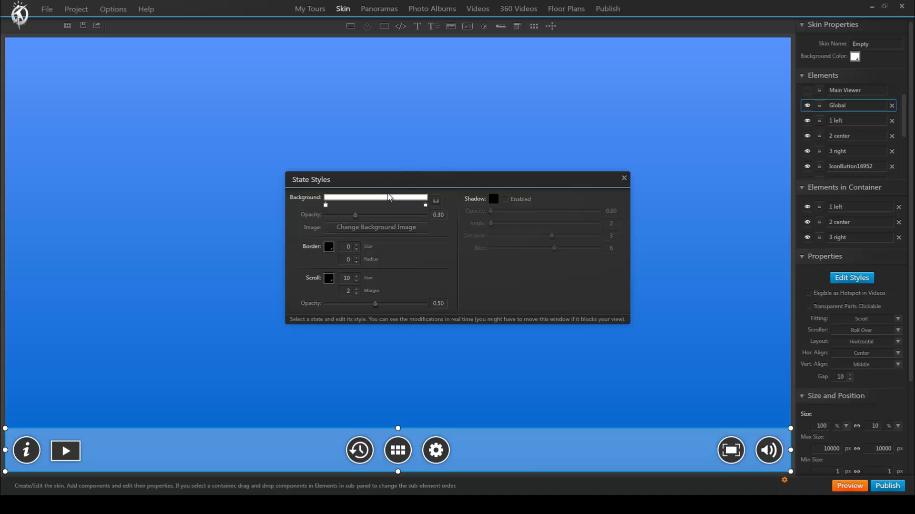
drag(356, 216, 301, 219)
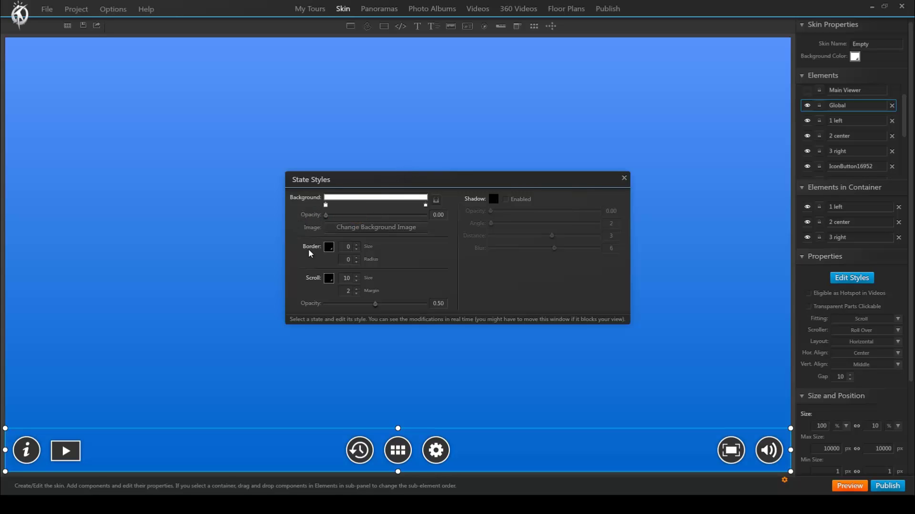
click(623, 177)
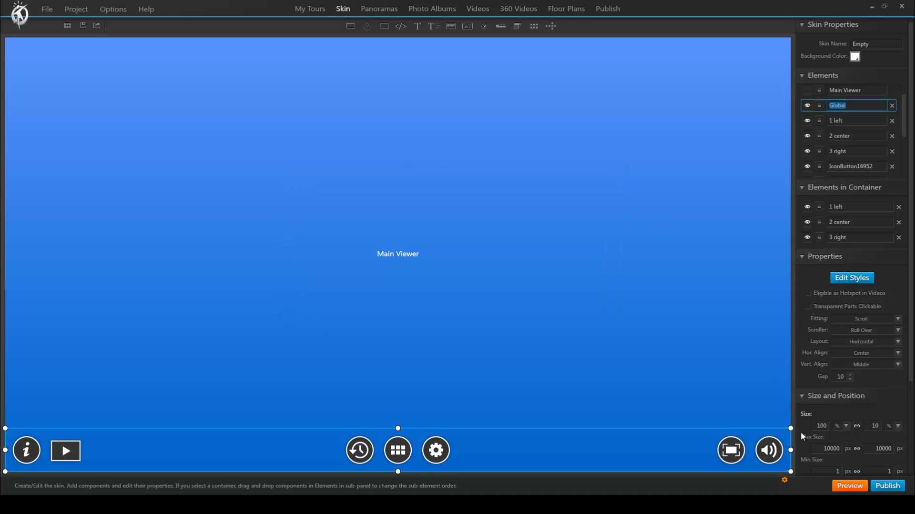
click(841, 486)
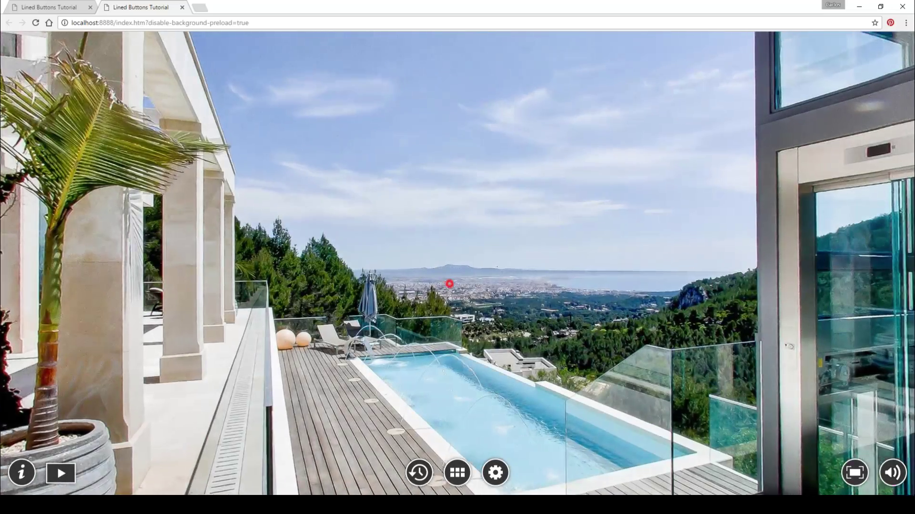
Pan toward the glass elevator and check the floating icons in a narrower window.
drag(450, 284, 518, 267)
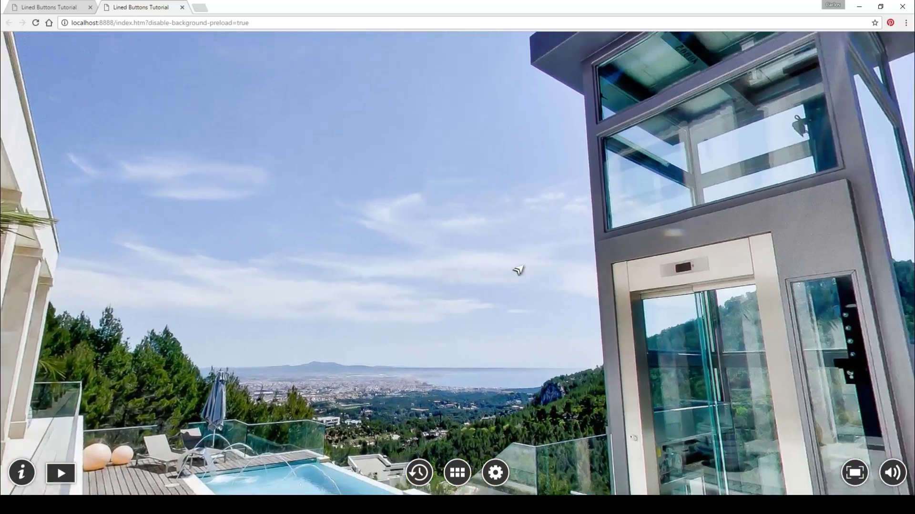
click(880, 7)
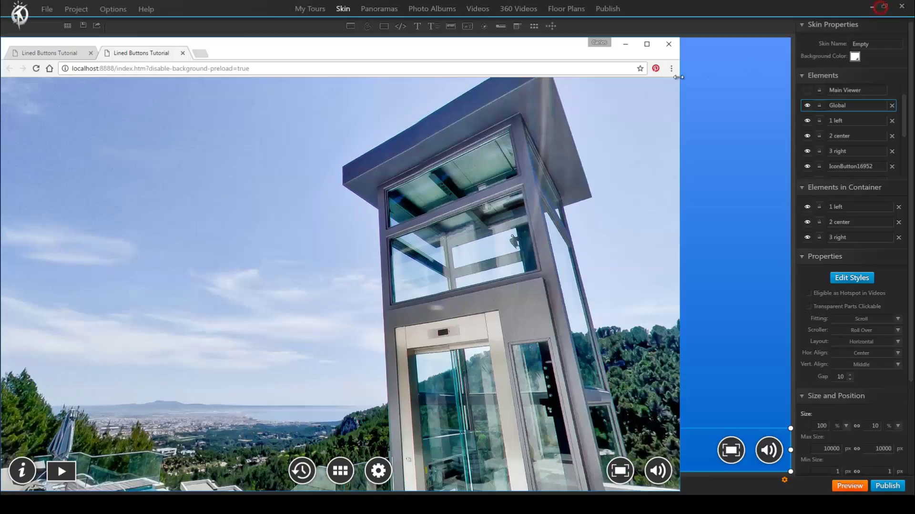
drag(682, 39, 697, 53)
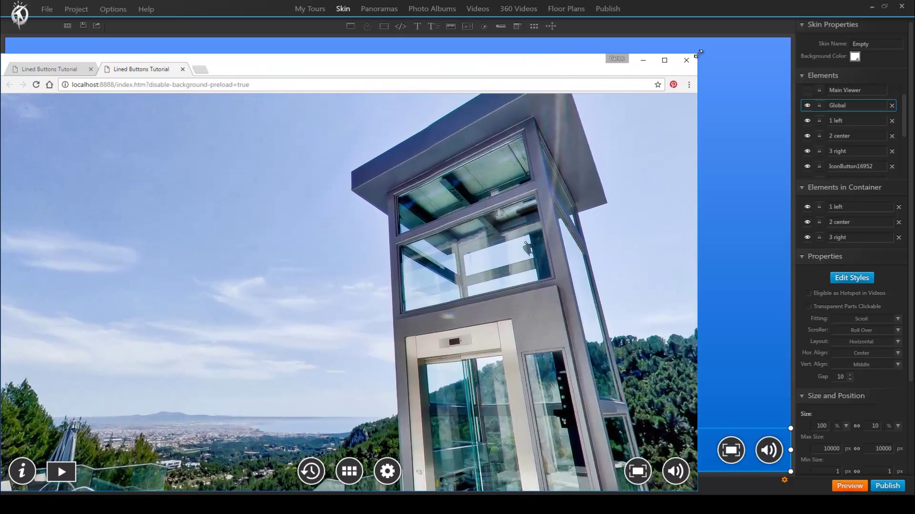
click(666, 60)
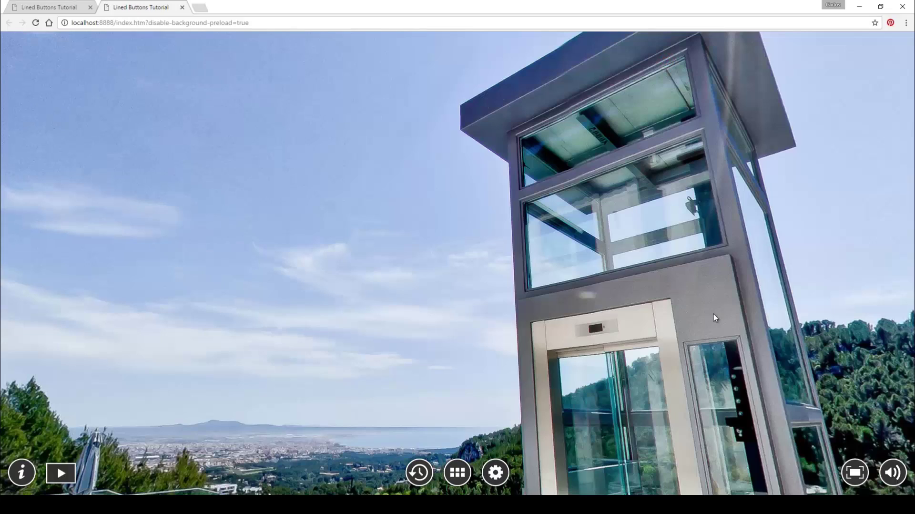